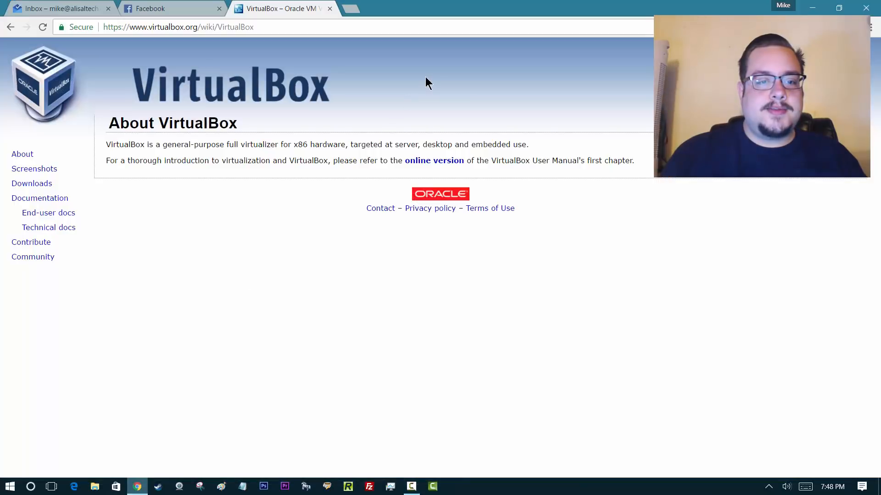
Go to the VirtualBox download page and start downloading the 5.1.12 platform package for Windows hosts.
click(47, 184)
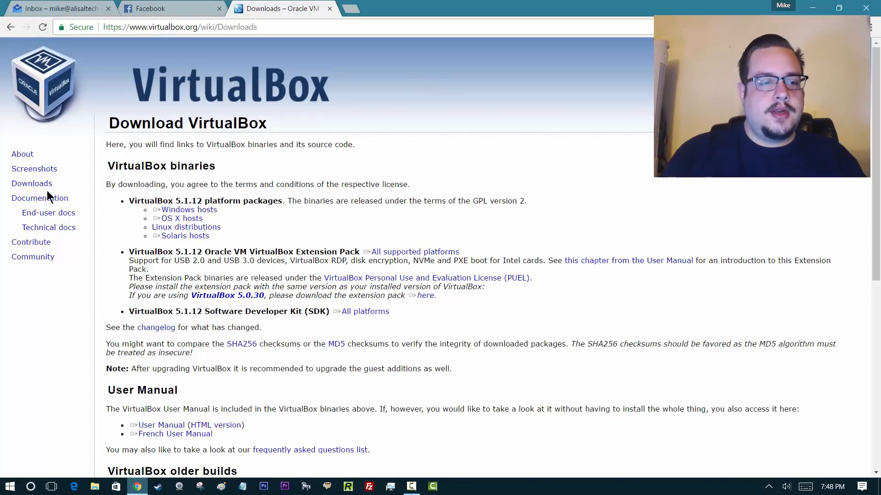
click(203, 211)
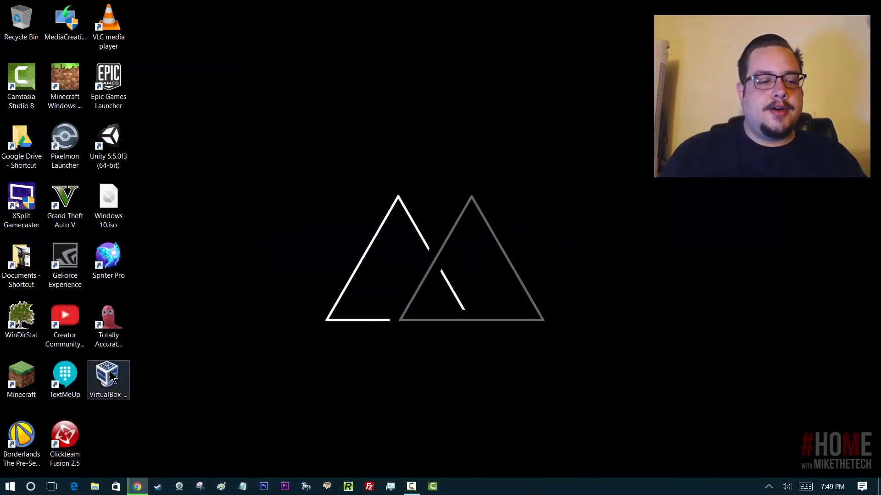
Return to the browser and cancel the running VirtualBox installer download.
click(110, 376)
click(137, 486)
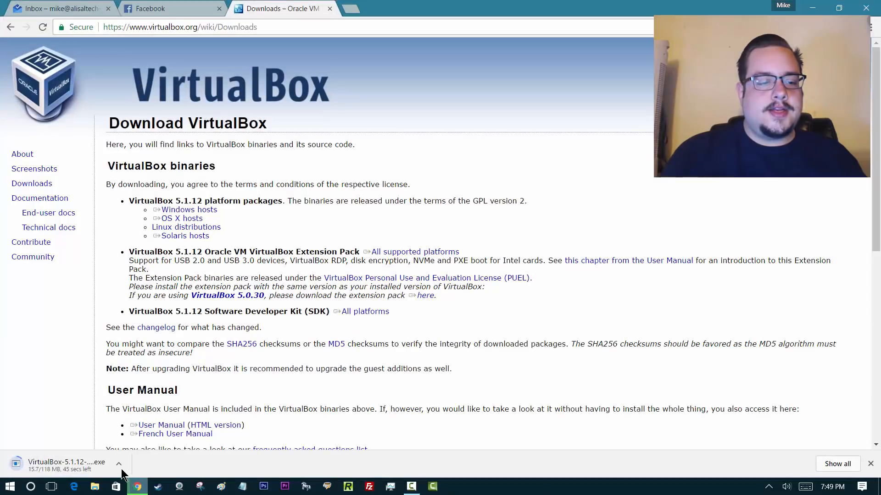
click(119, 464)
click(133, 446)
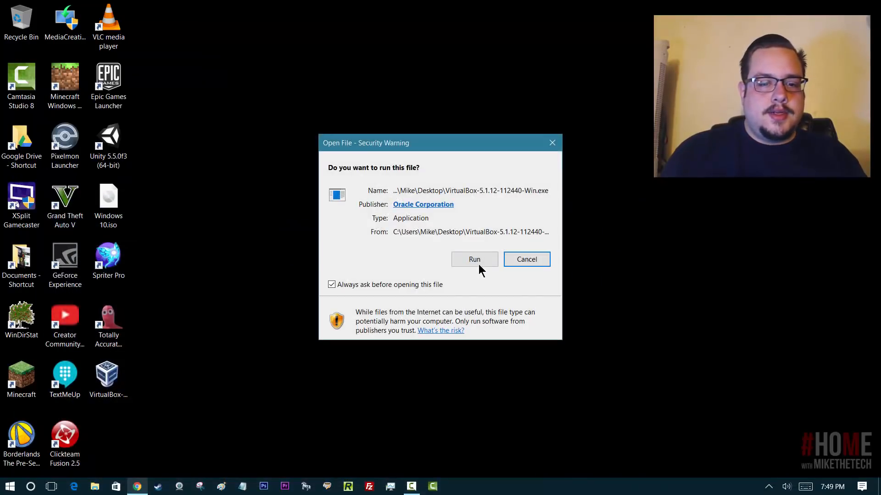
Run the VirtualBox 5.1.12 installer saved on the desktop and accept the default features and install location.
click(475, 262)
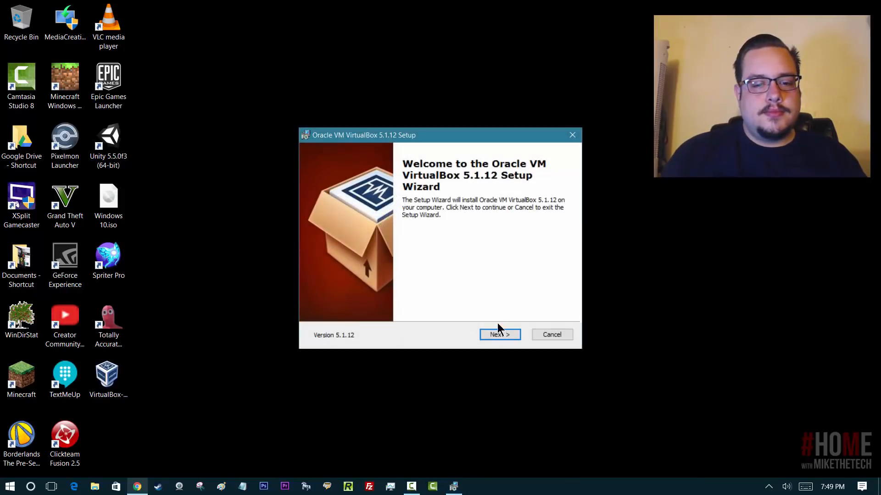
key(Return)
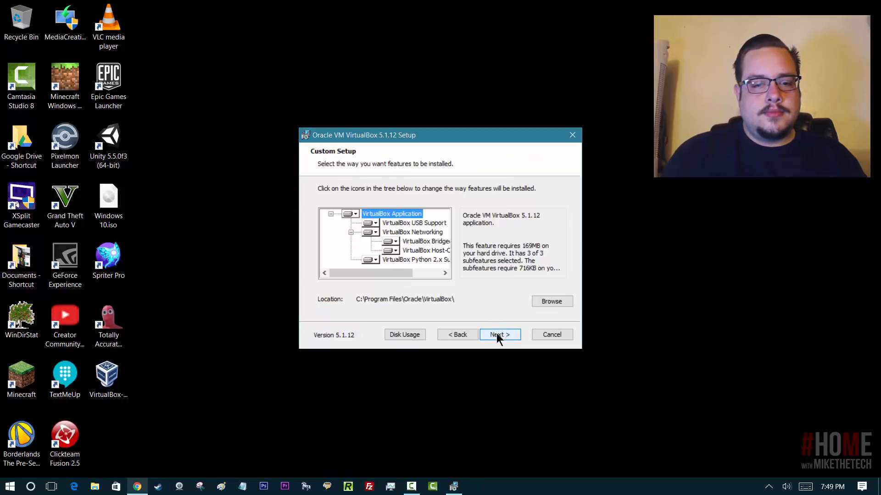
mouse_move(399, 274)
mouse_down()
mouse_move(428, 276)
mouse_move(400, 278)
mouse_up()
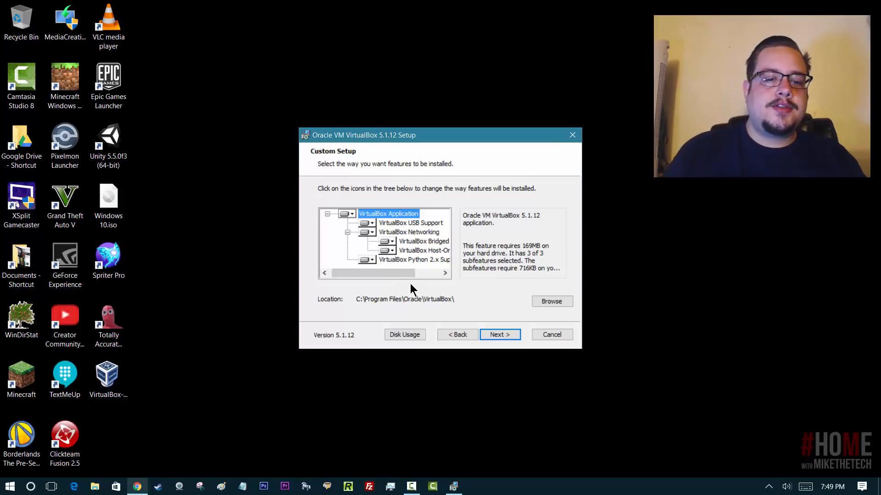
click(502, 336)
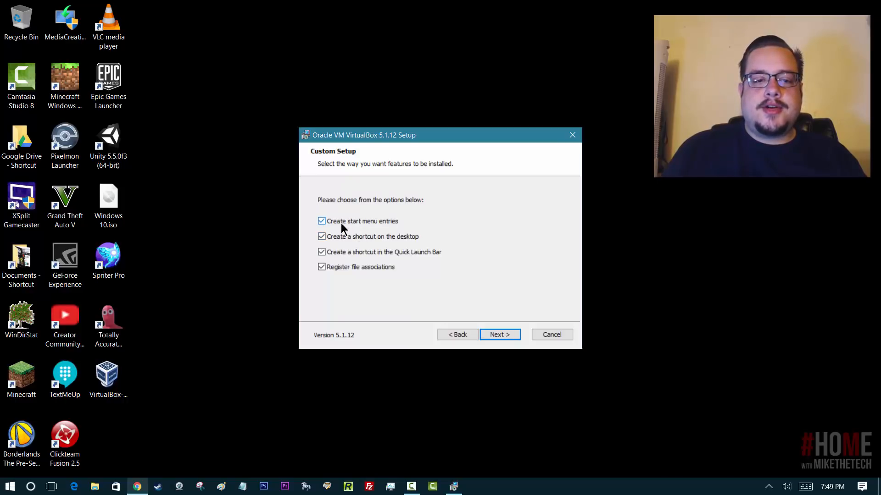
Keep all shortcut and file association options, install VirtualBox, and finish setup with the program set to start after installation.
click(496, 338)
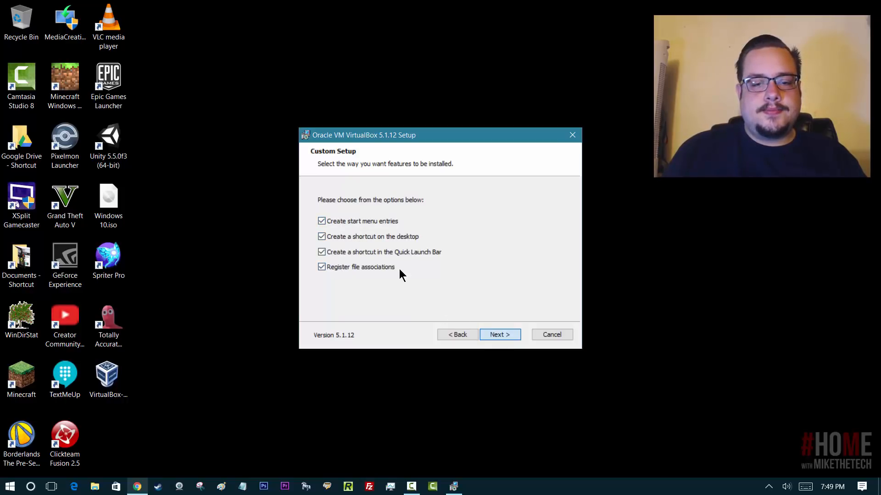
key(Return)
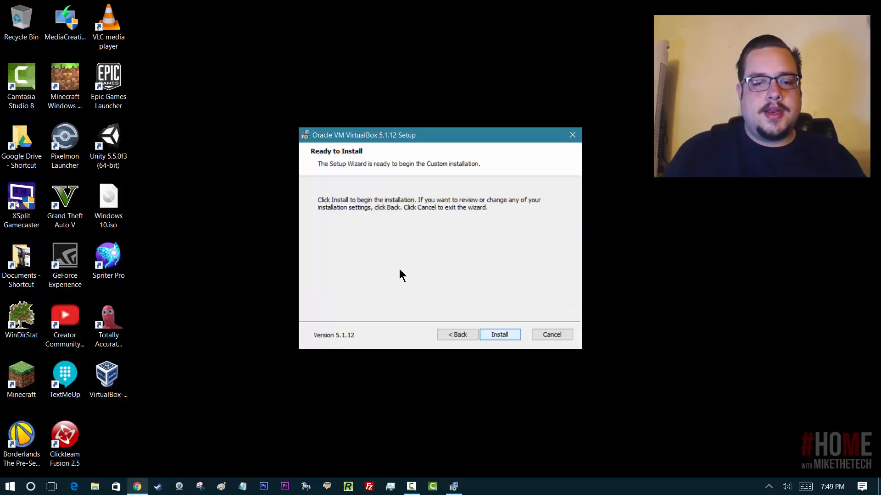
click(484, 336)
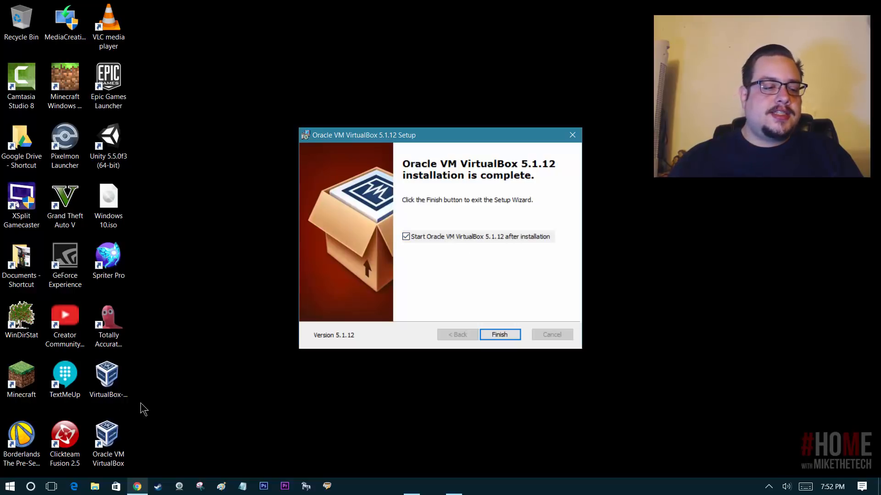
click(514, 335)
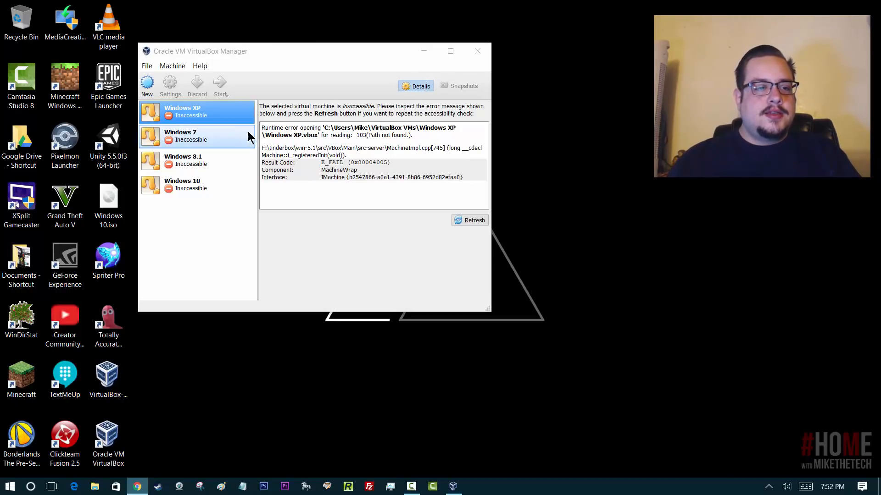
Remove the inaccessible Windows XP and Windows 8.1 virtual machines from the machine list.
click(201, 210)
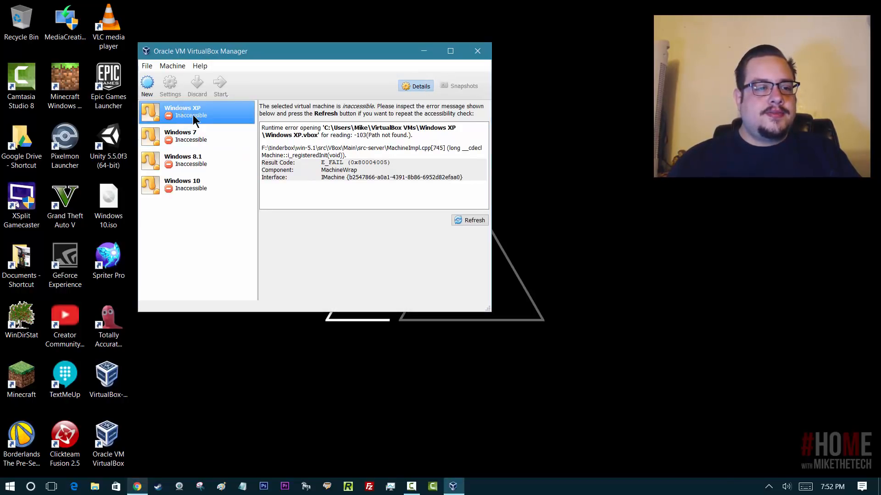
right_click(207, 114)
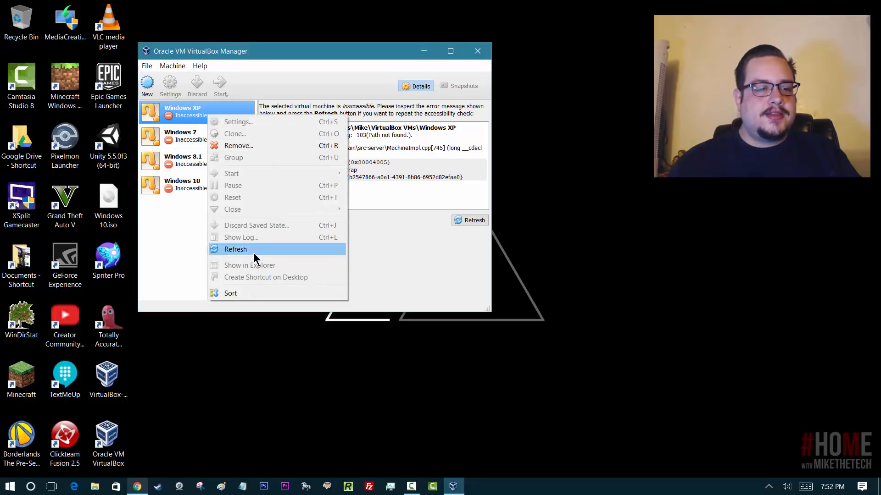
click(240, 146)
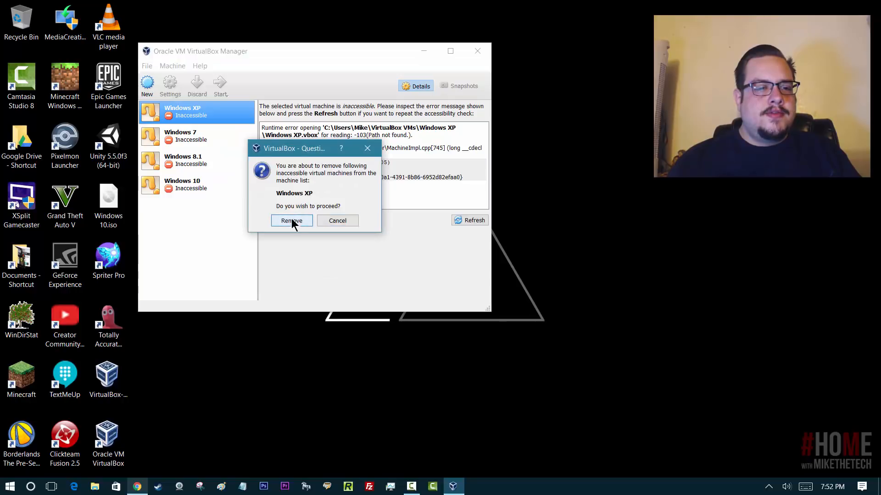
click(291, 221)
right_click(212, 133)
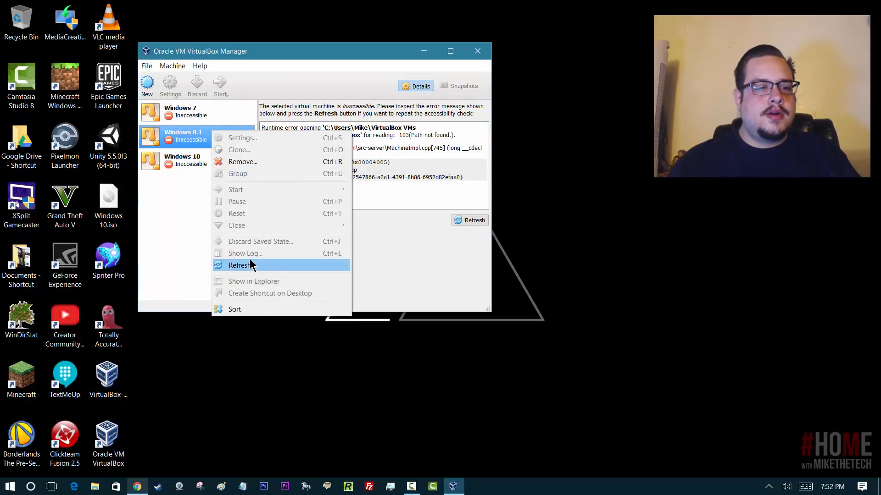
click(241, 161)
click(291, 221)
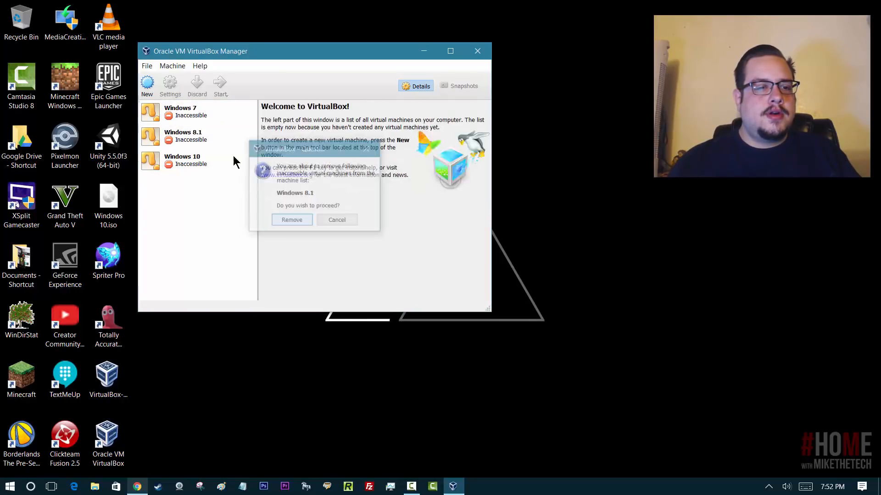
Remove the inaccessible Windows 7 and Windows 10 virtual machines from the machine list.
click(201, 116)
right_click(200, 116)
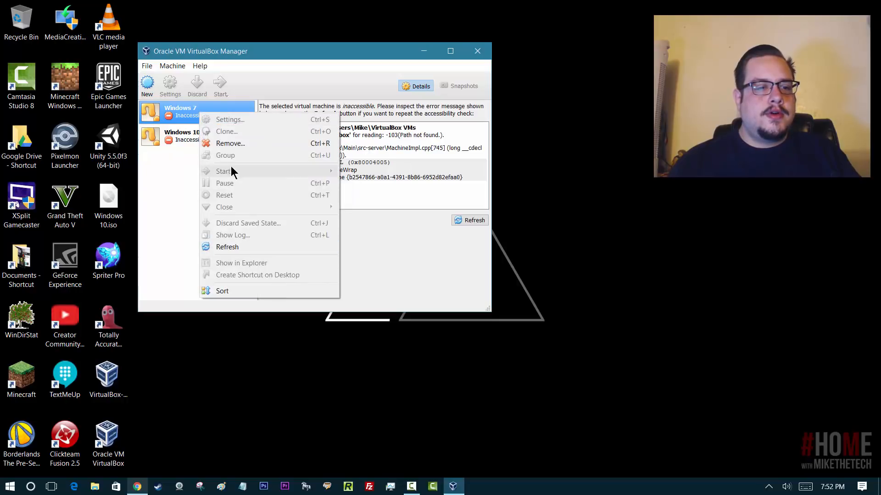
click(231, 144)
click(307, 220)
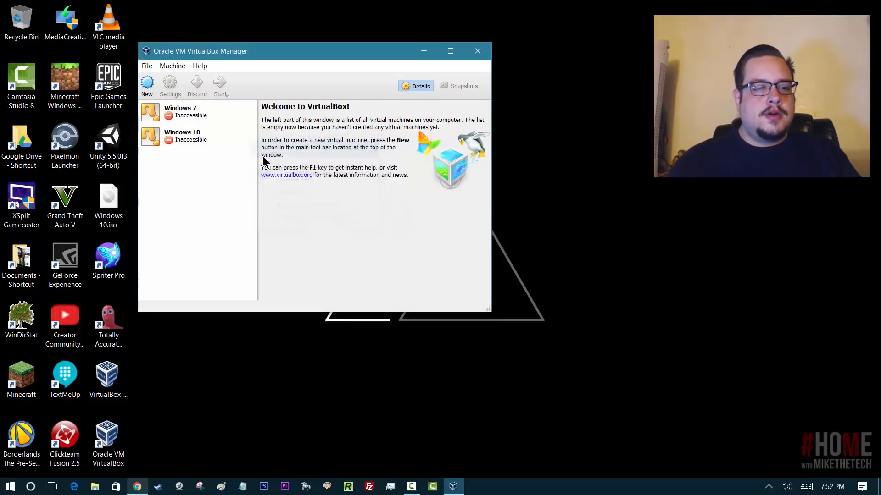
click(197, 116)
right_click(196, 111)
click(232, 141)
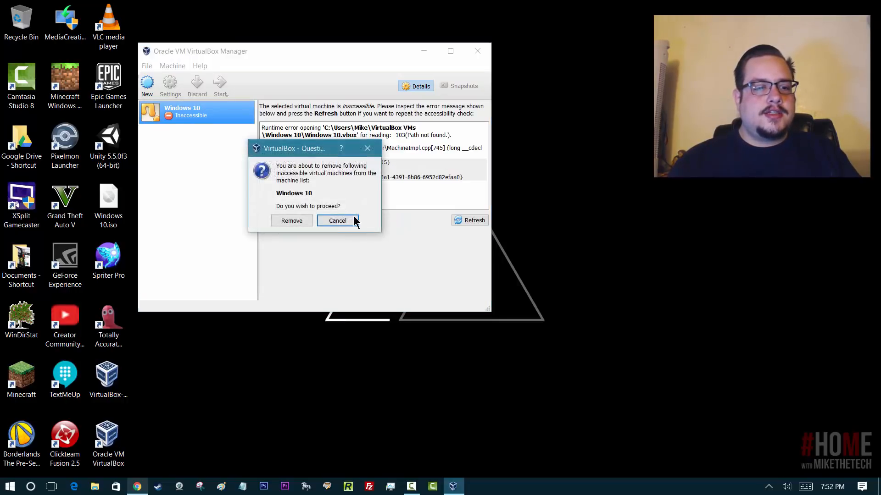
click(296, 221)
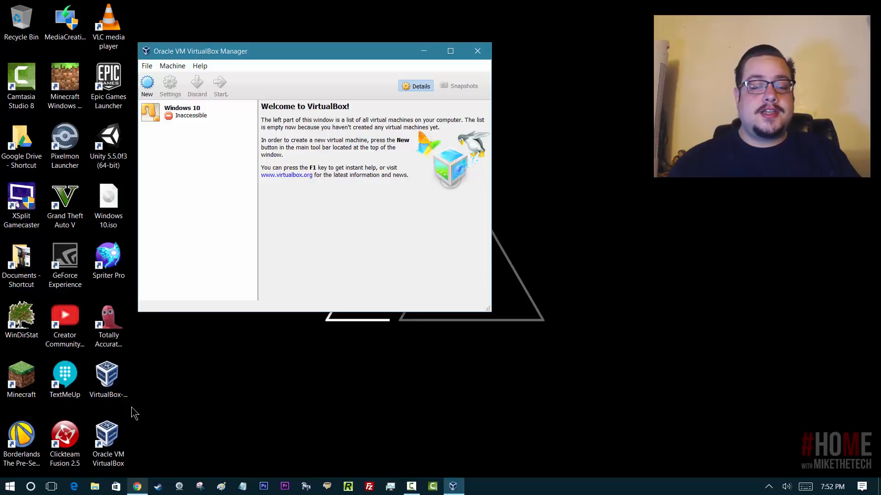
Start a new virtual machine named Windows 10 with type Microsoft Windows and version Windows 10 (64-bit).
drag(238, 54, 379, 94)
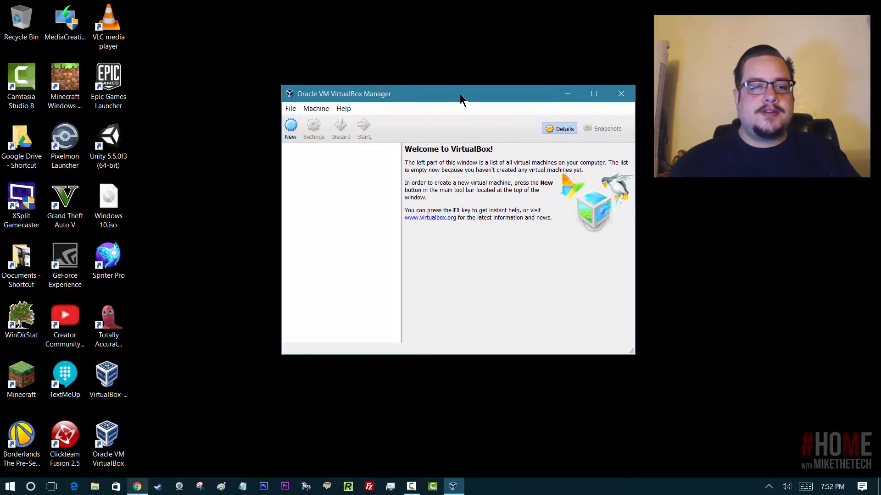
drag(458, 94, 454, 98)
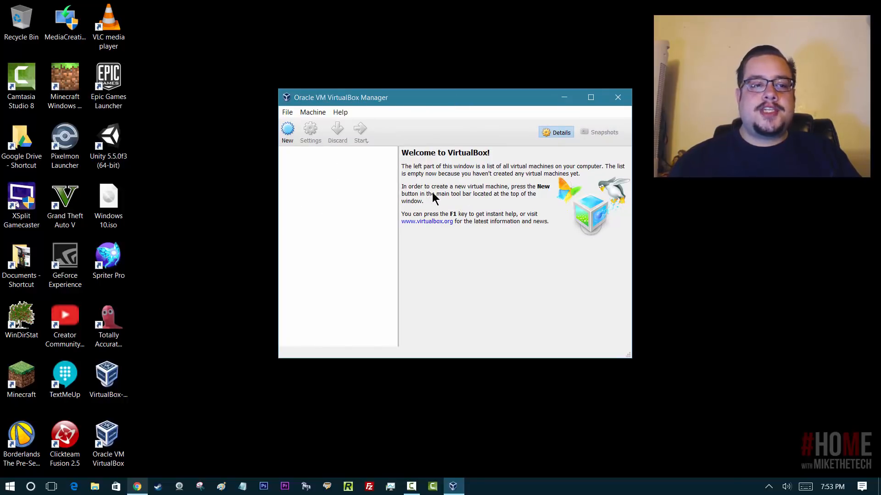
click(289, 135)
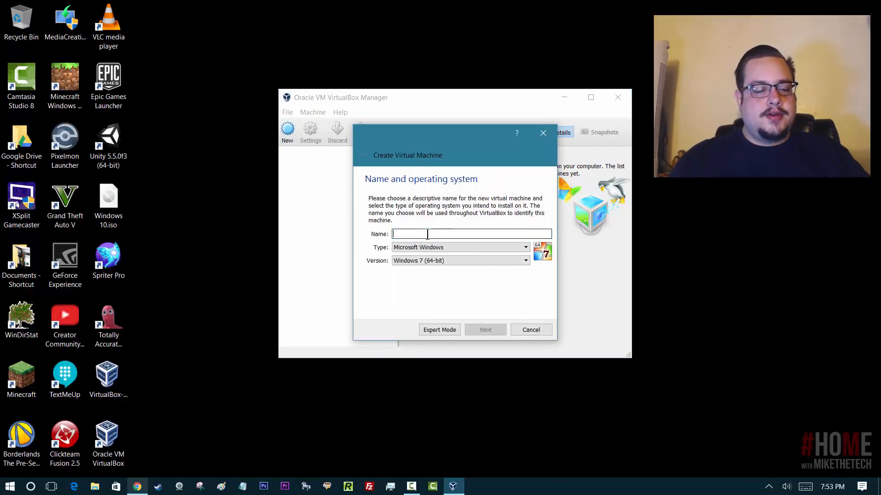
text(Windows 10)
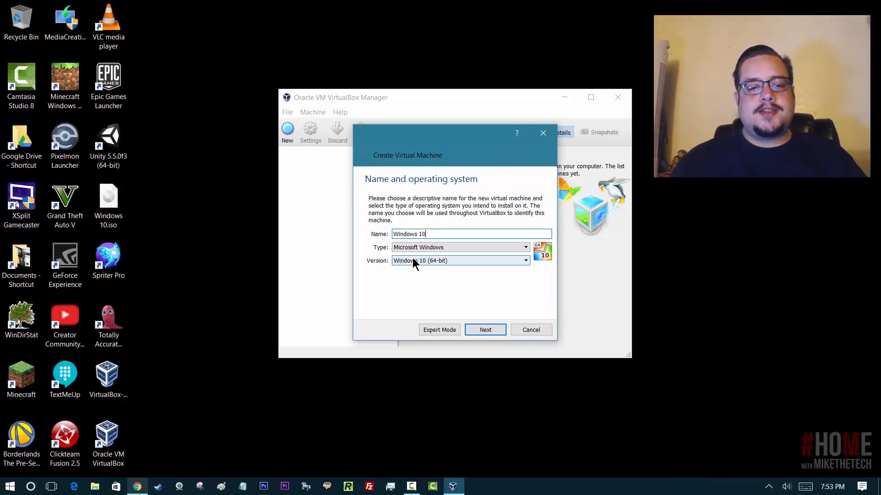
click(520, 263)
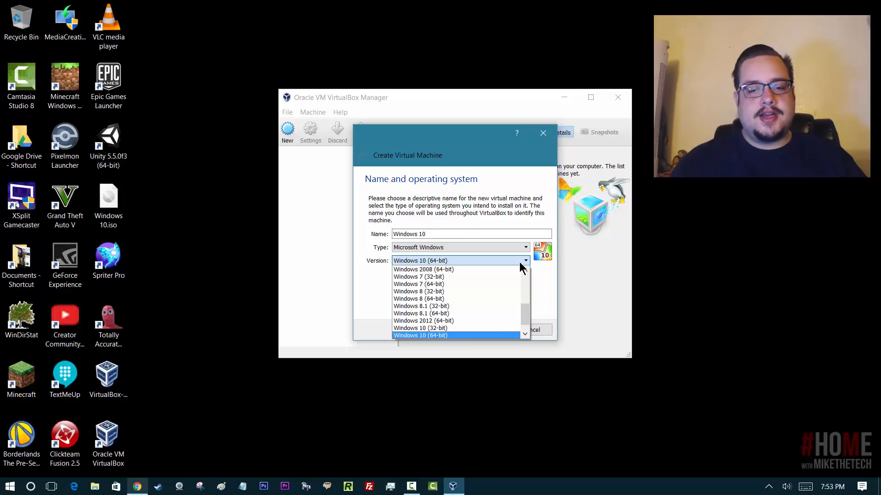
click(449, 338)
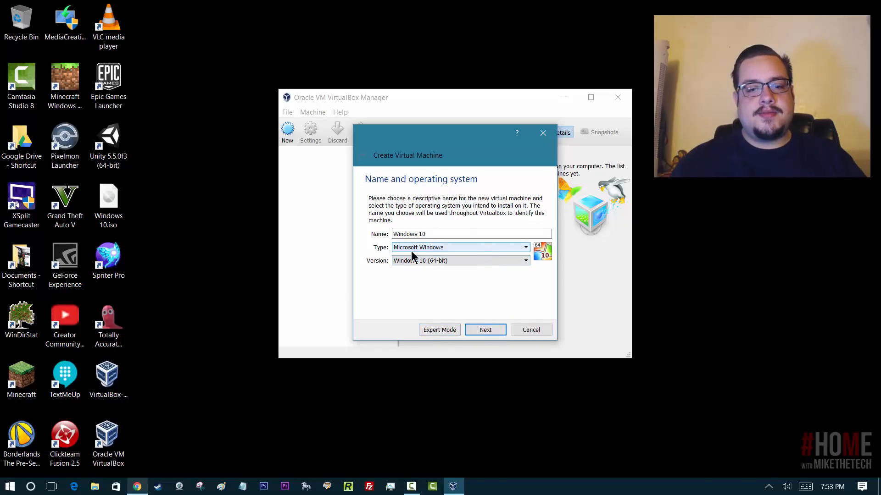
click(485, 330)
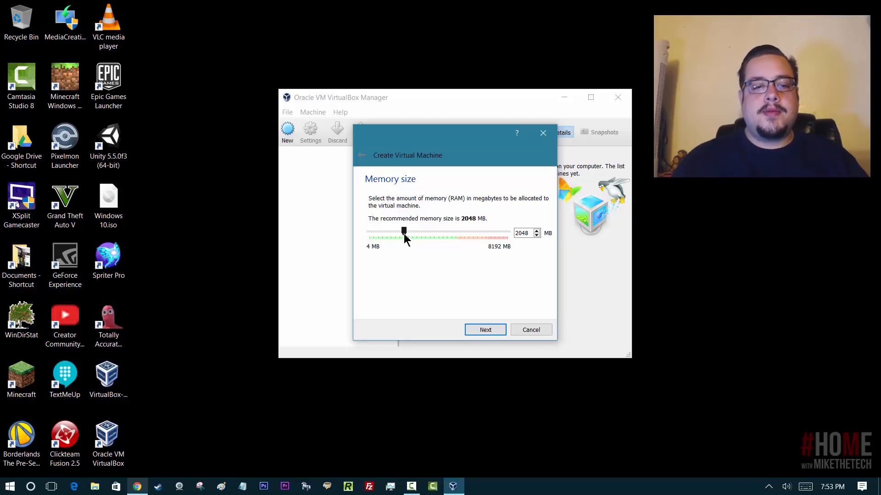
Set the virtual machine's memory size to 4096 MB and choose to create a virtual hard disk now.
drag(405, 233, 437, 236)
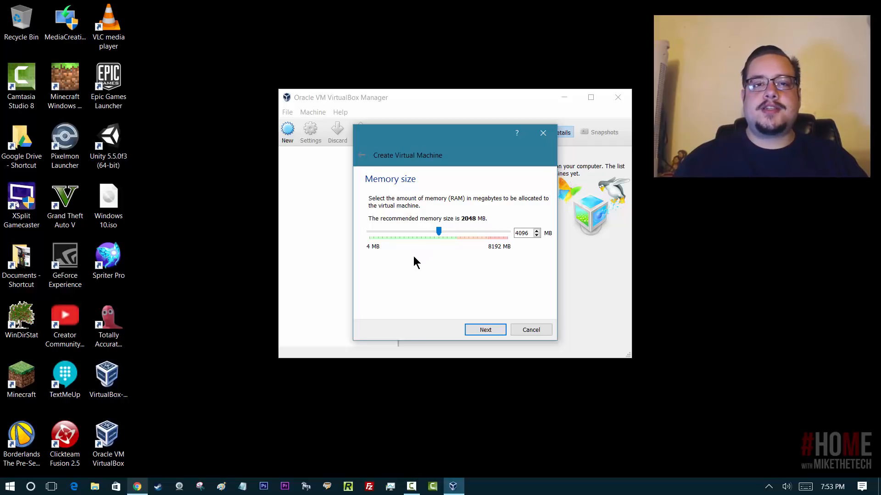
click(476, 330)
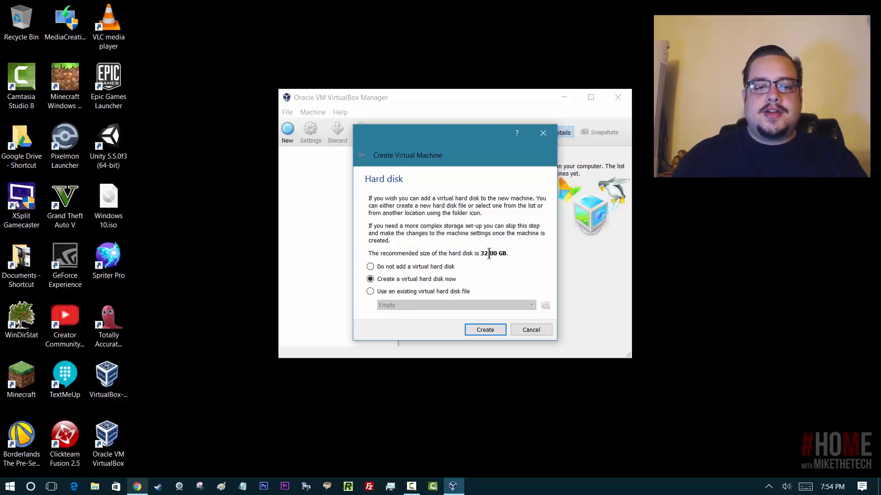
click(494, 333)
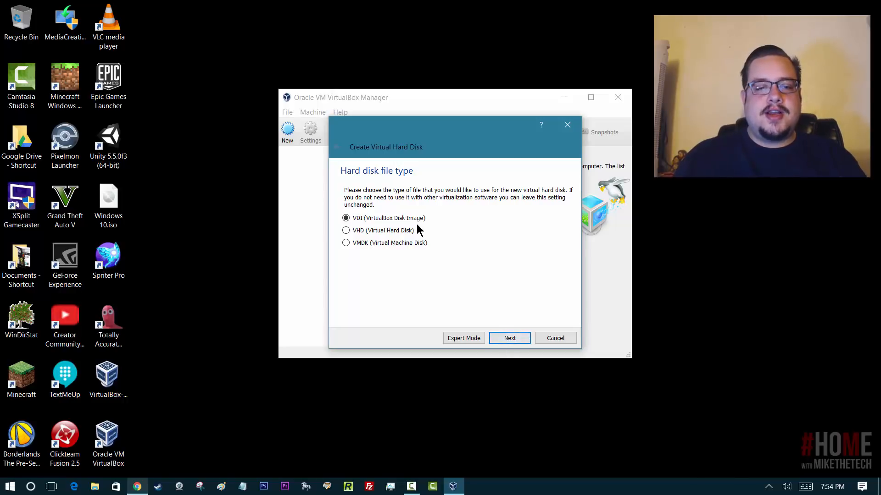
Choose VDI (VirtualBox Disk Image) as the hard disk file type and fixed size as its storage.
click(520, 339)
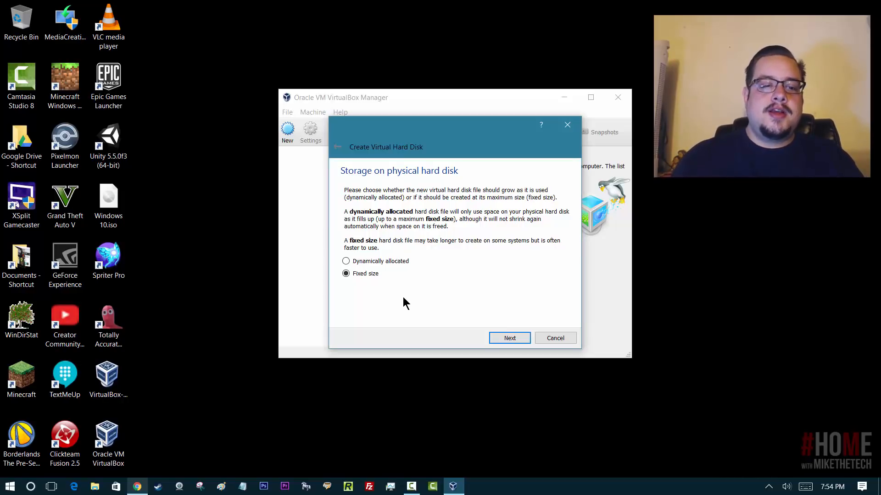
click(398, 264)
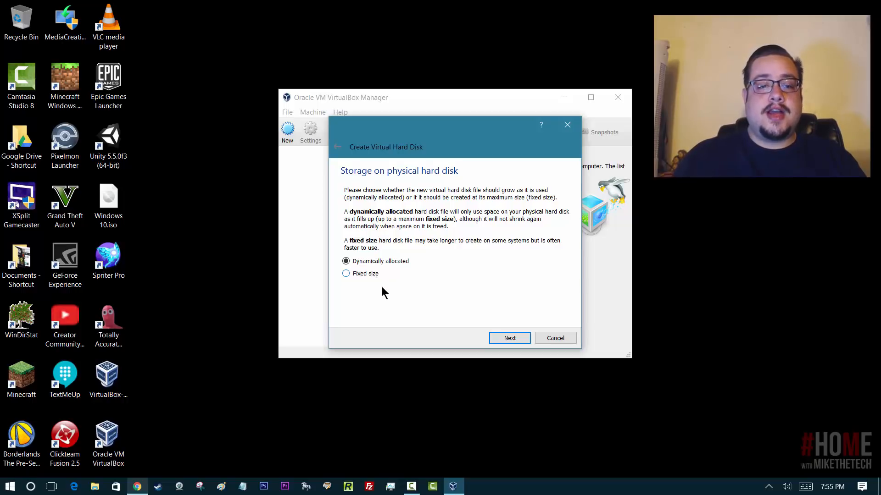
click(370, 275)
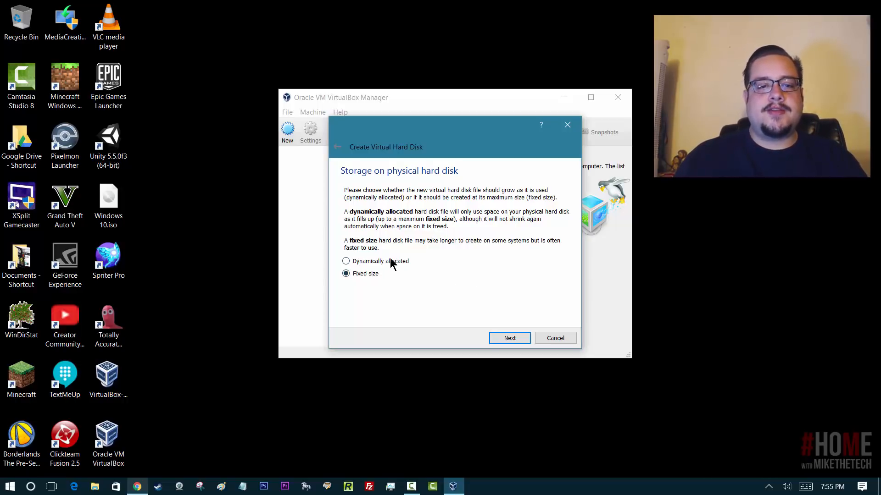
click(525, 340)
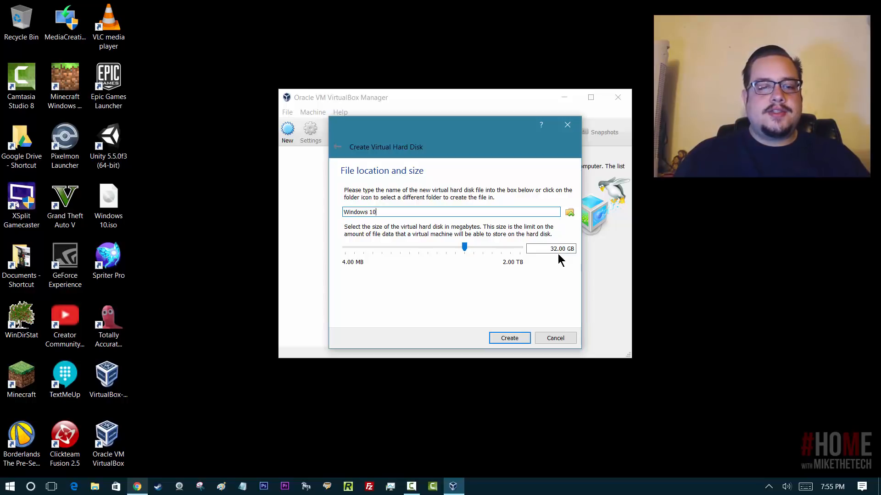
Create the fixed-size virtual hard disk named Windows 10 with a size of 32.00 GB.
click(510, 338)
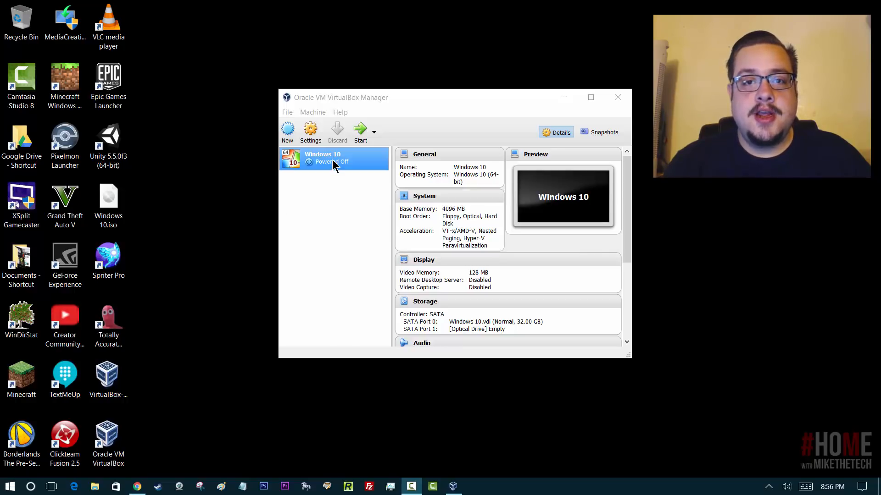
In the Windows 10 machine's general settings, set both the shared clipboard and Drag'n'Drop to Bidirectional.
click(311, 139)
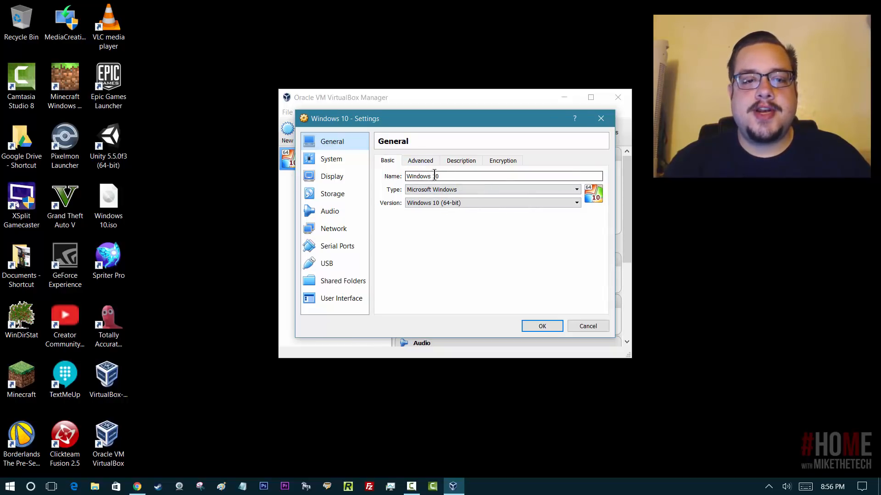
click(420, 163)
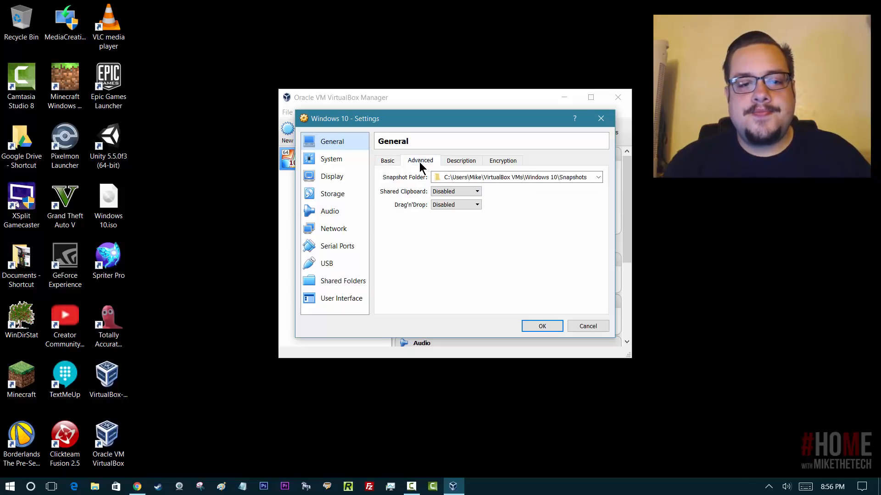
click(453, 191)
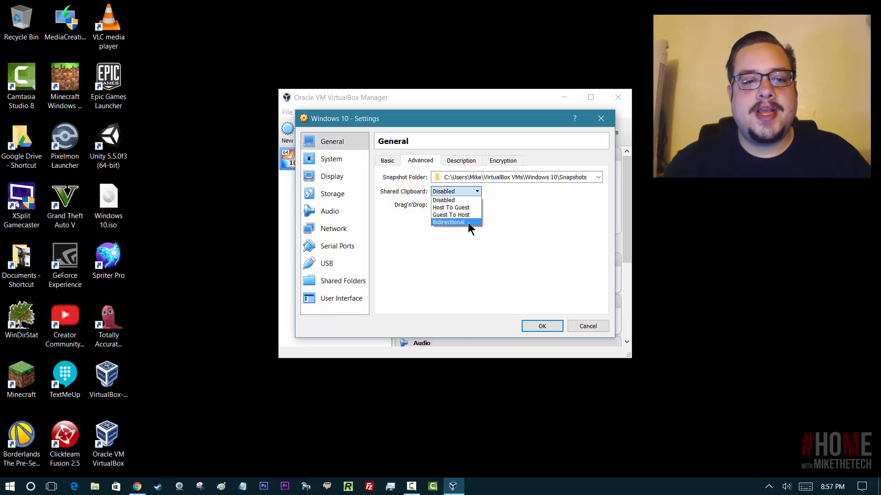
click(468, 222)
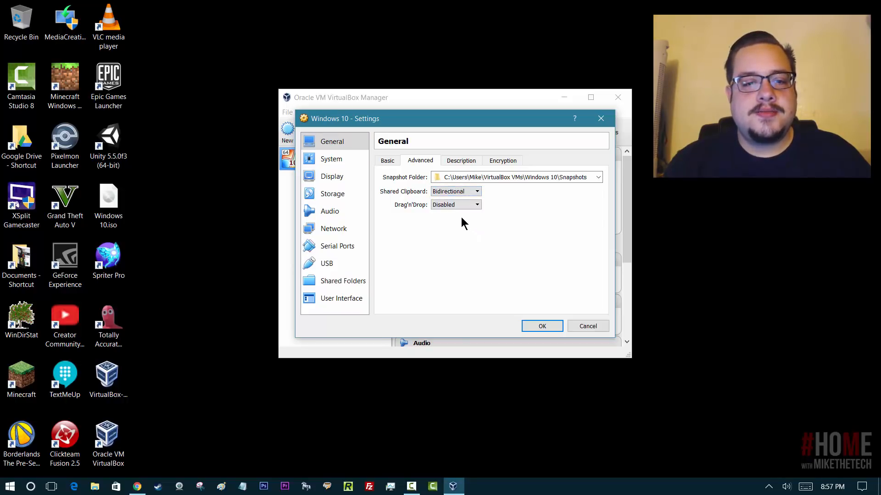
click(455, 207)
click(456, 235)
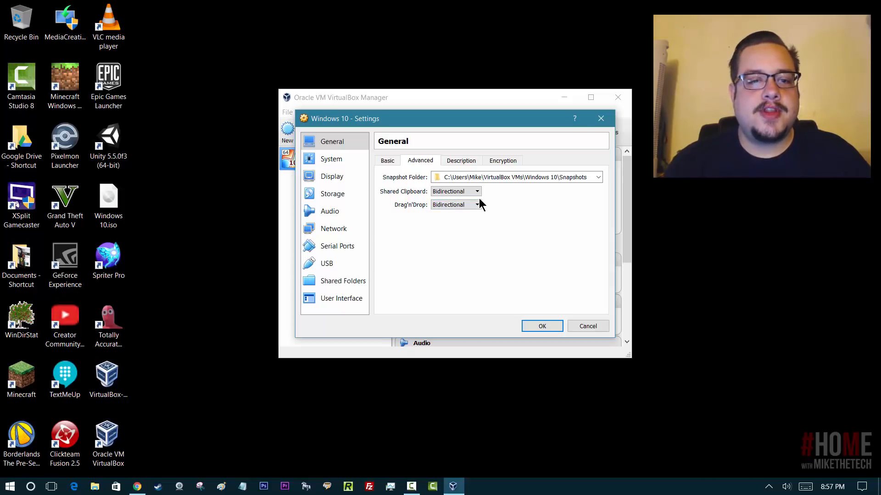
Review the machine's description and encryption settings, and return to its basic general settings.
click(461, 159)
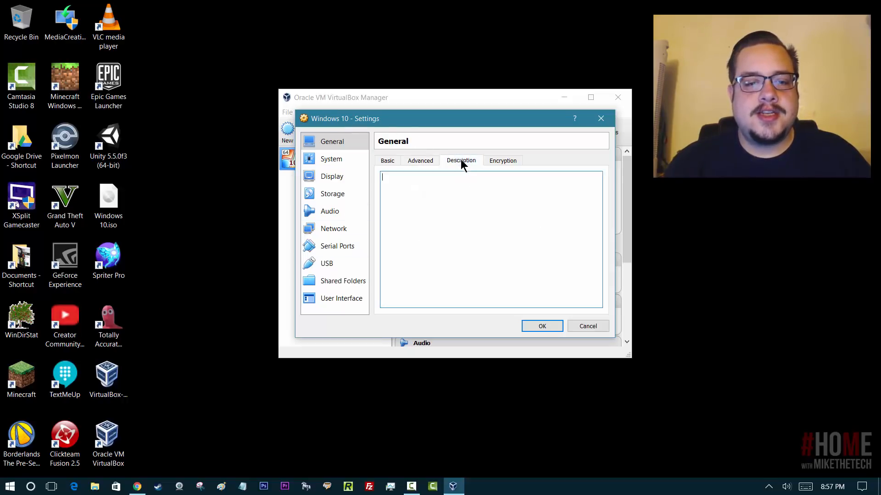
click(489, 163)
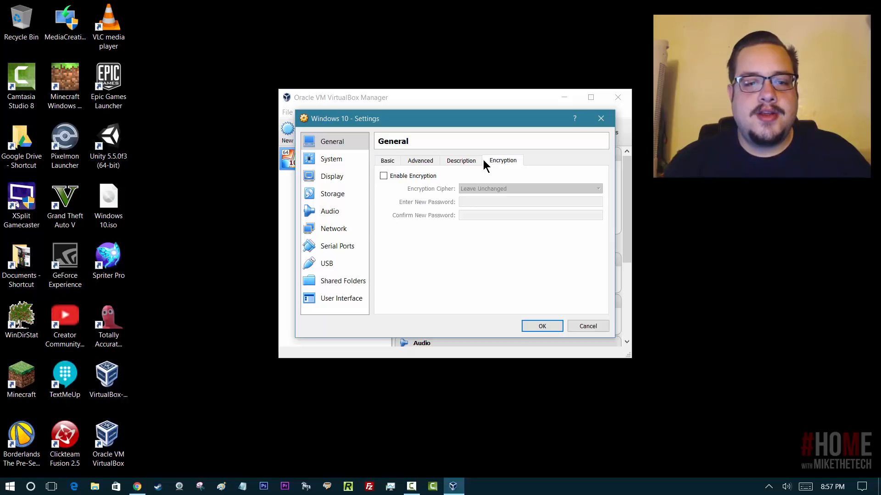
click(388, 161)
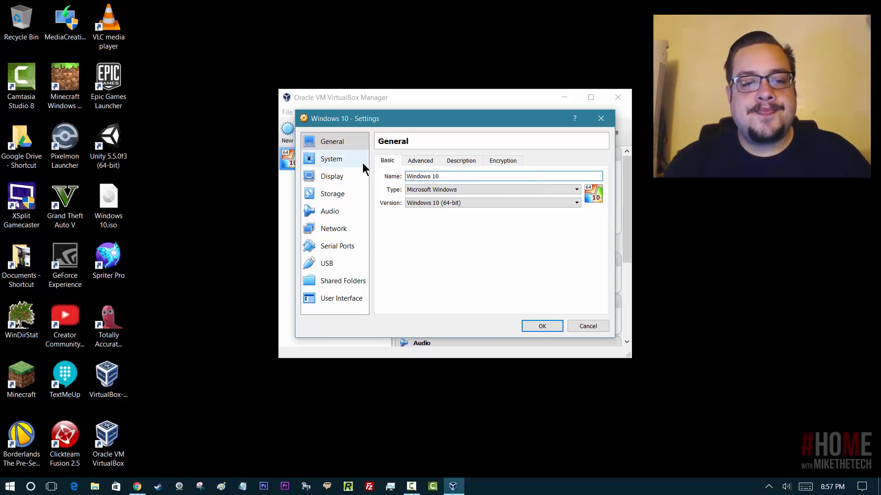
Disable Floppy in the machine's boot order, leaving Optical and Hard Disk enabled.
click(347, 161)
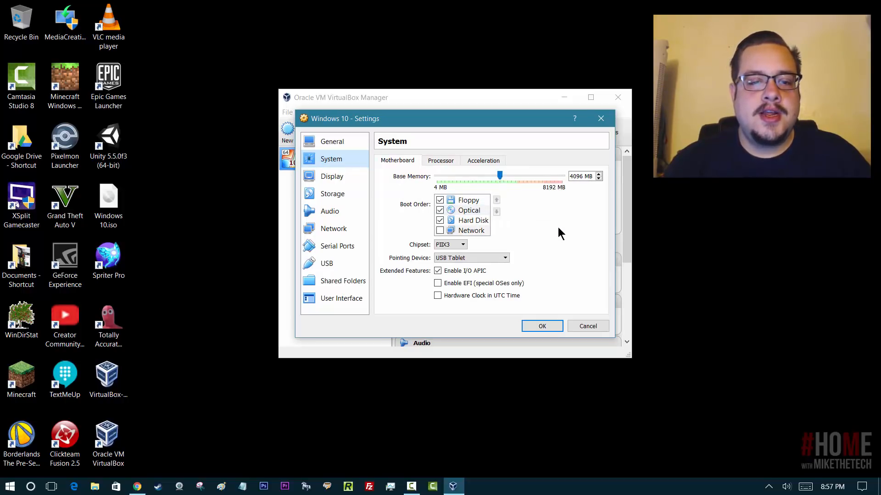
click(440, 200)
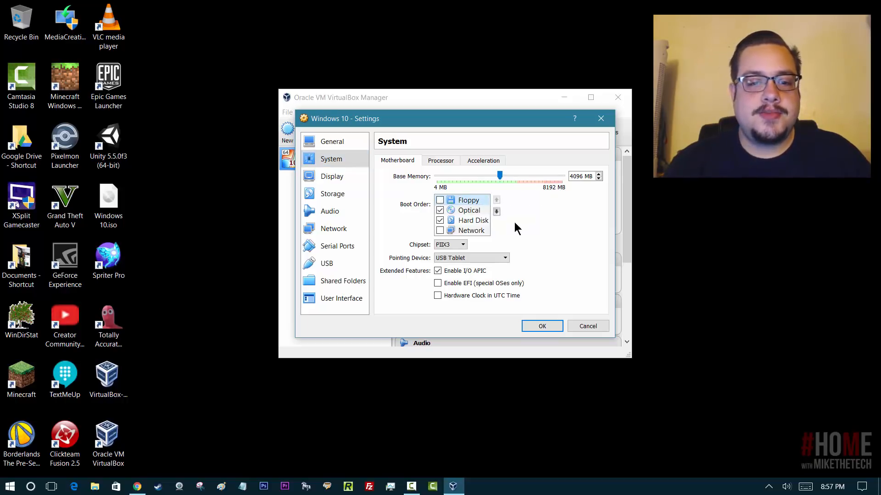
click(465, 211)
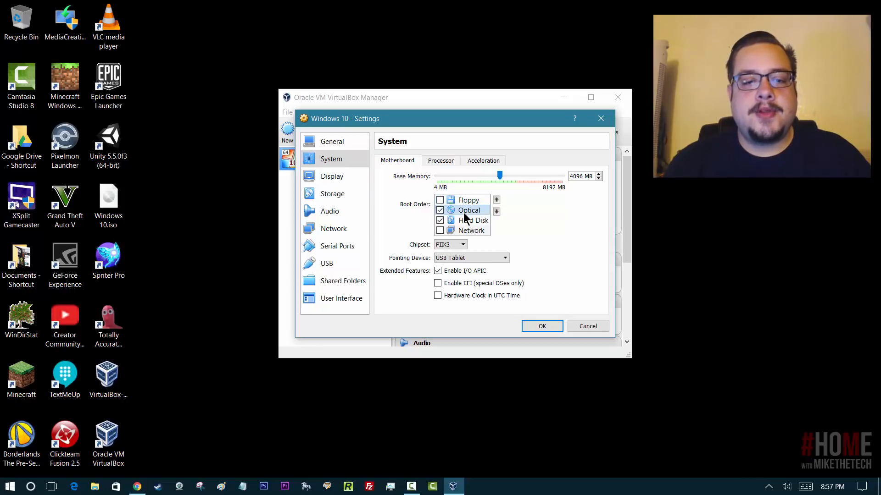
click(468, 220)
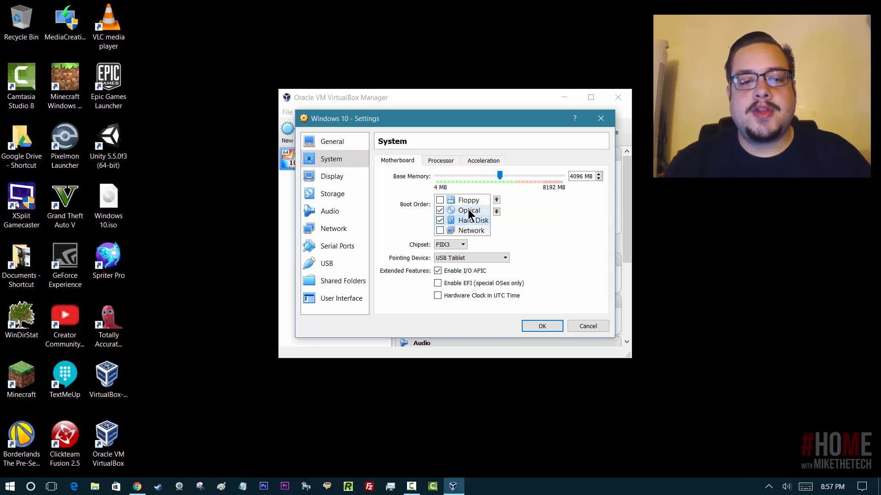
click(470, 210)
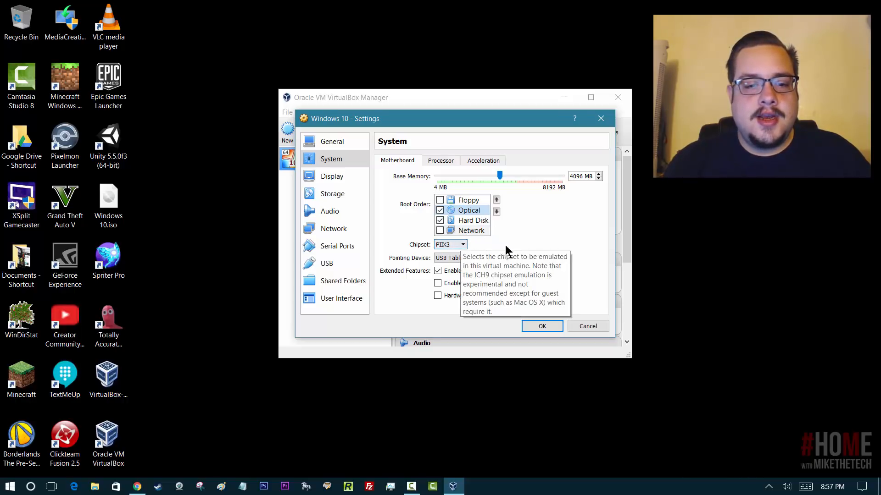
Check the chipset choices and set the machine's pointing device to USB Multi-Touch Tablet.
click(450, 246)
click(456, 246)
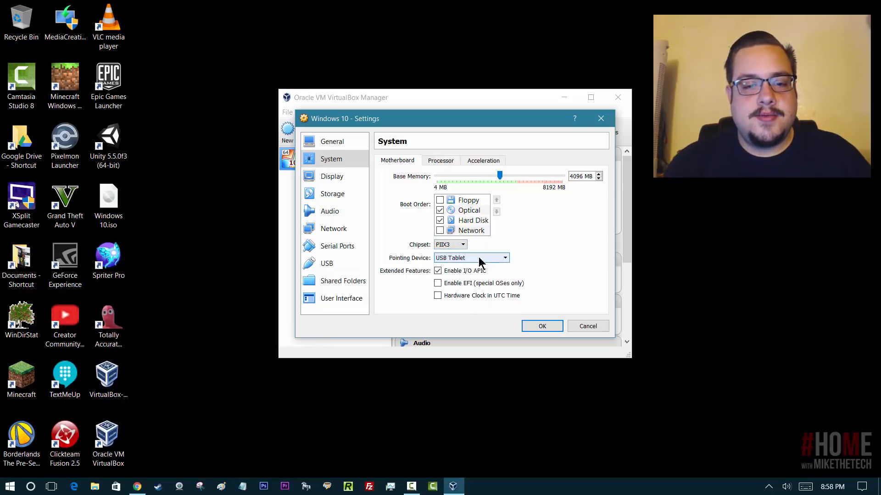
click(482, 259)
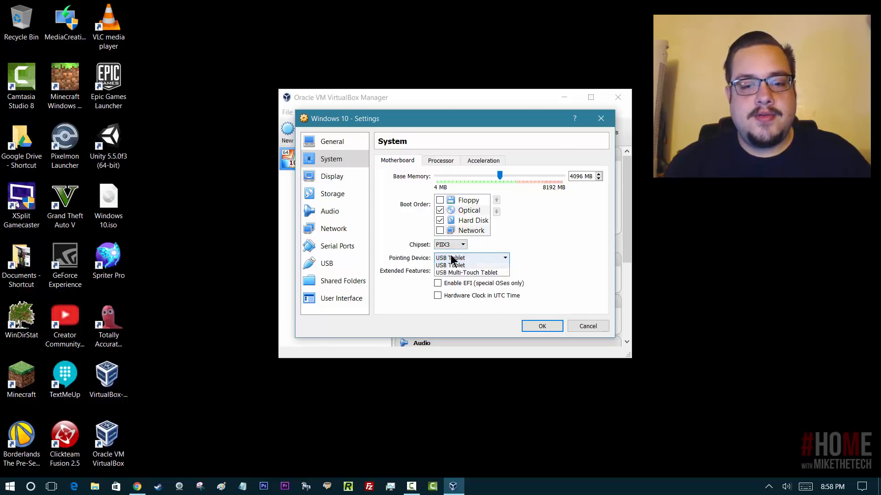
click(487, 259)
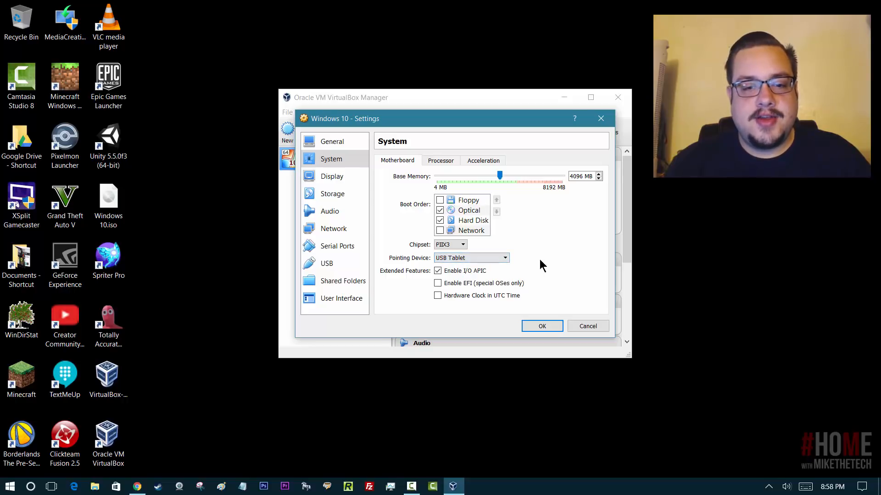
click(498, 258)
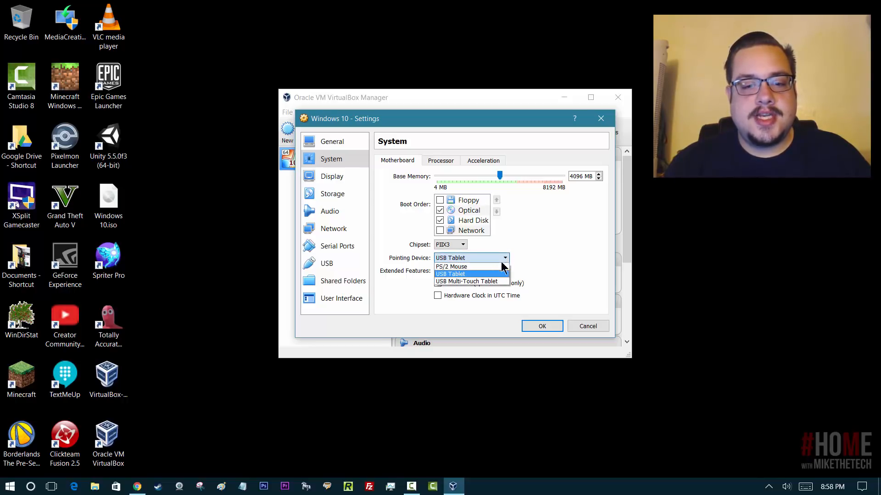
click(499, 281)
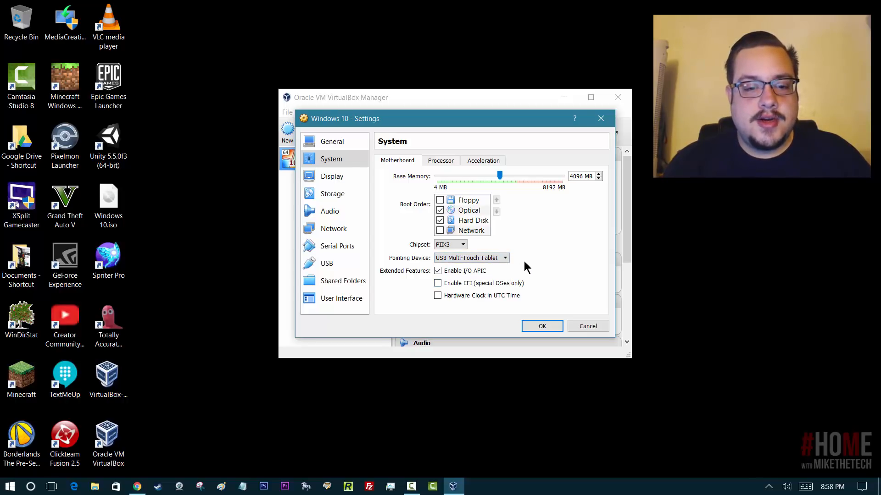
Review the machine's processor, acceleration and motherboard settings, including the paravirtualization interface choices.
click(444, 162)
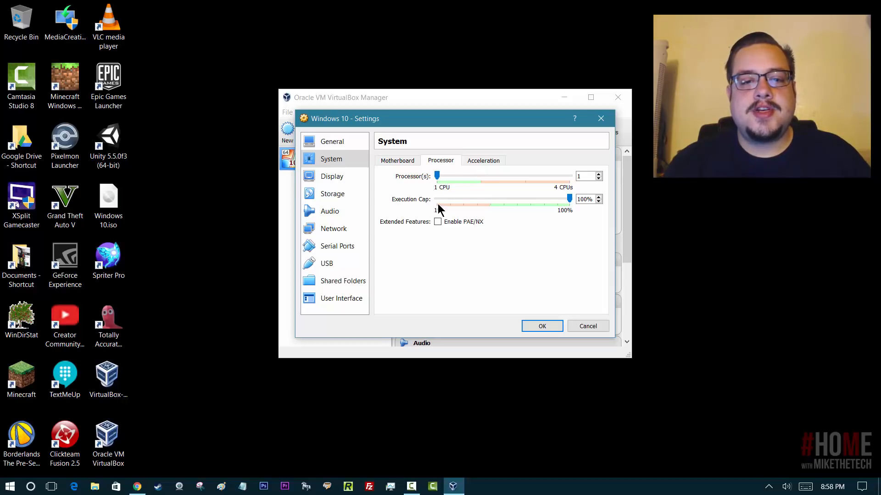
mouse_move(437, 203)
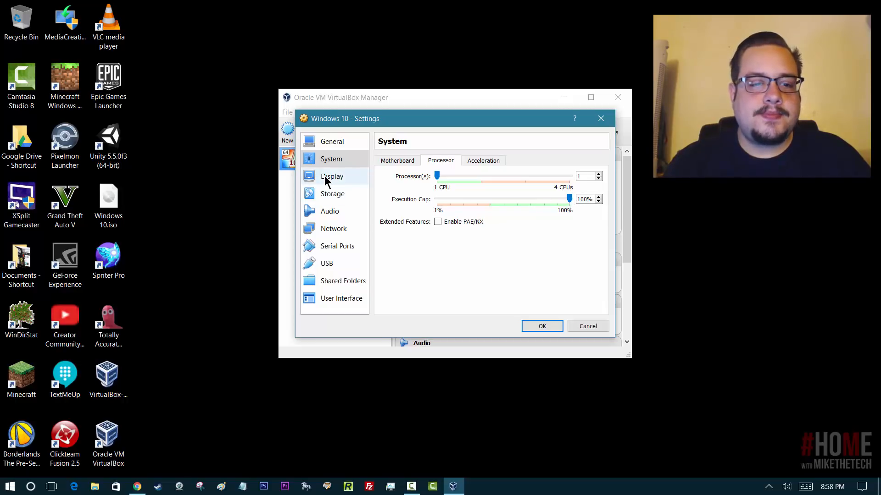
click(480, 161)
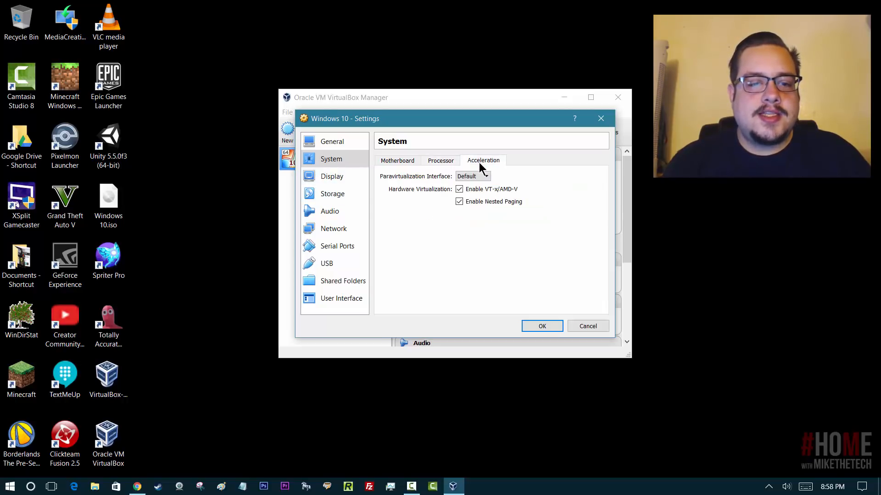
click(479, 177)
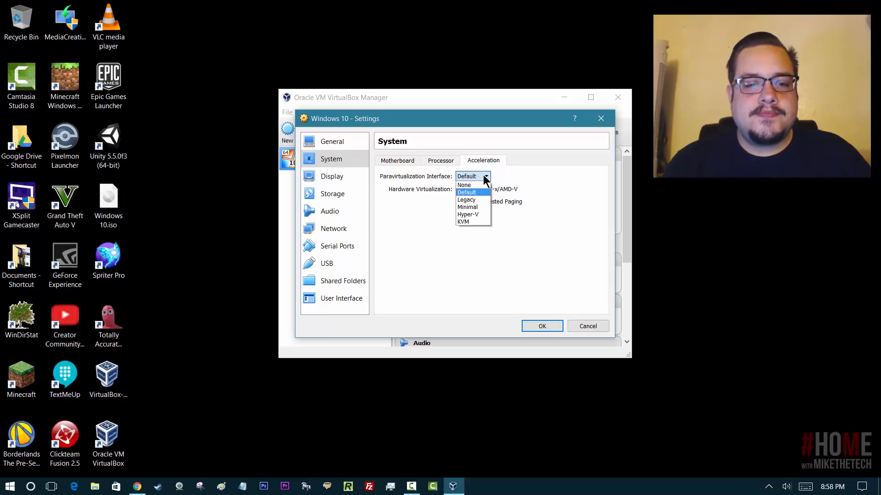
click(483, 175)
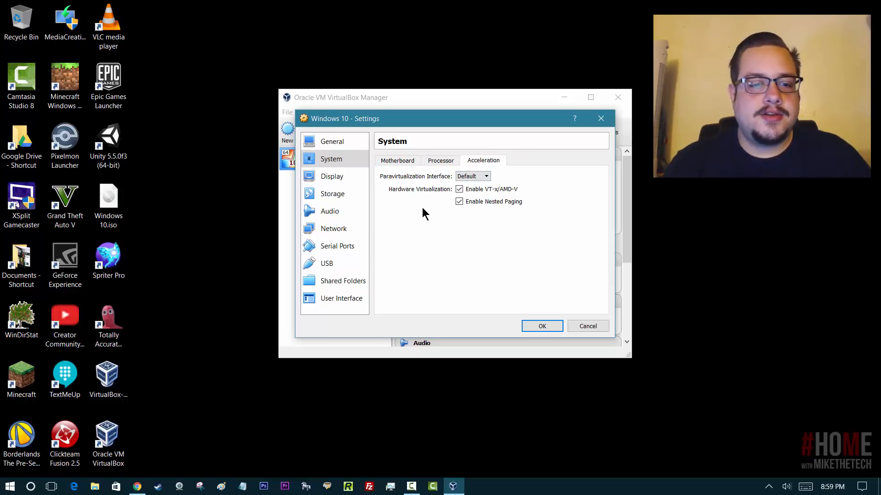
click(402, 162)
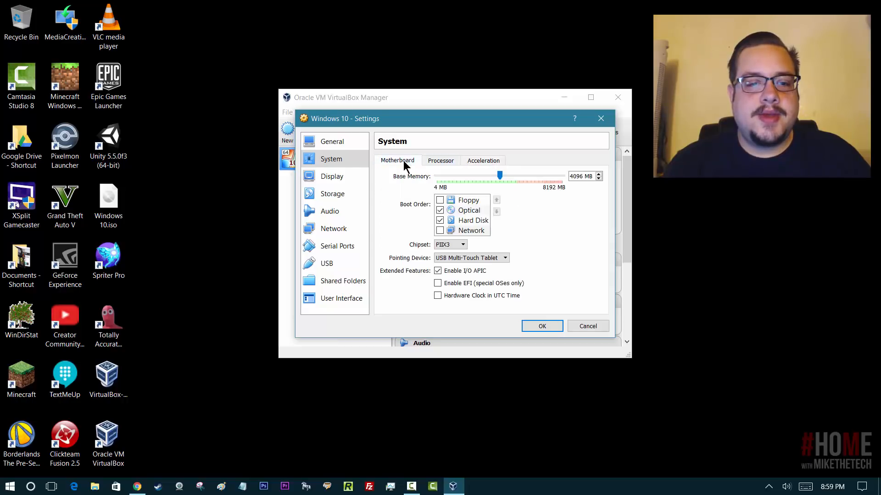
click(431, 162)
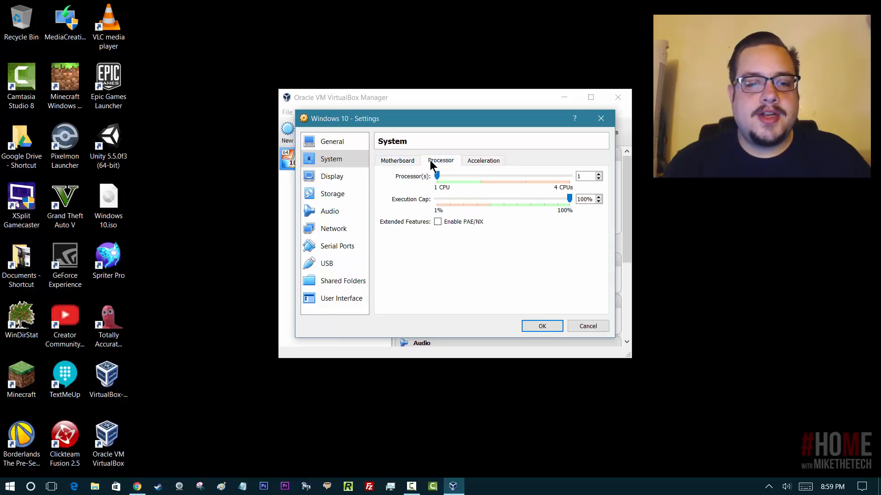
click(400, 163)
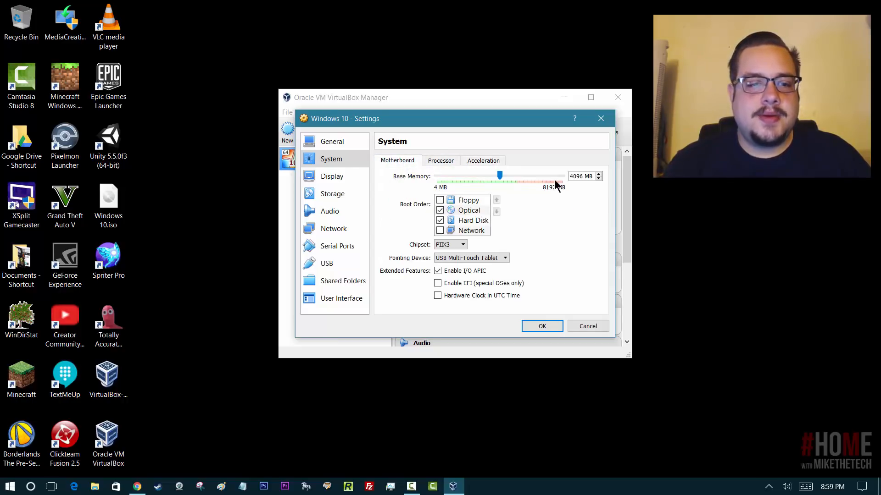
Enable 3D and 2D video acceleration for the machine's display and raise the video memory to 256 MB.
click(322, 178)
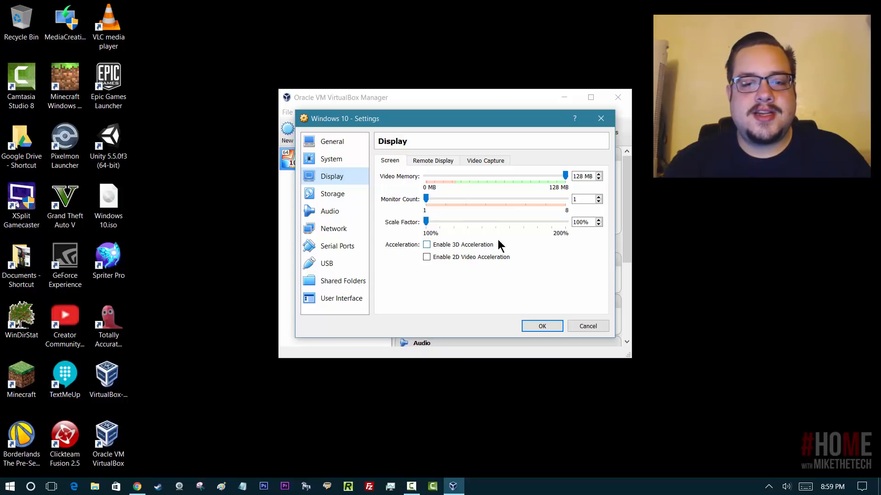
click(429, 245)
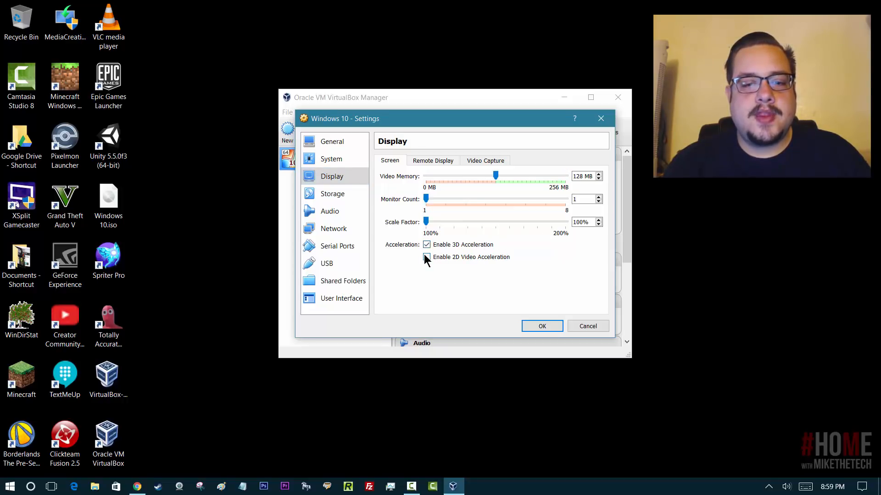
click(426, 256)
drag(496, 175, 590, 175)
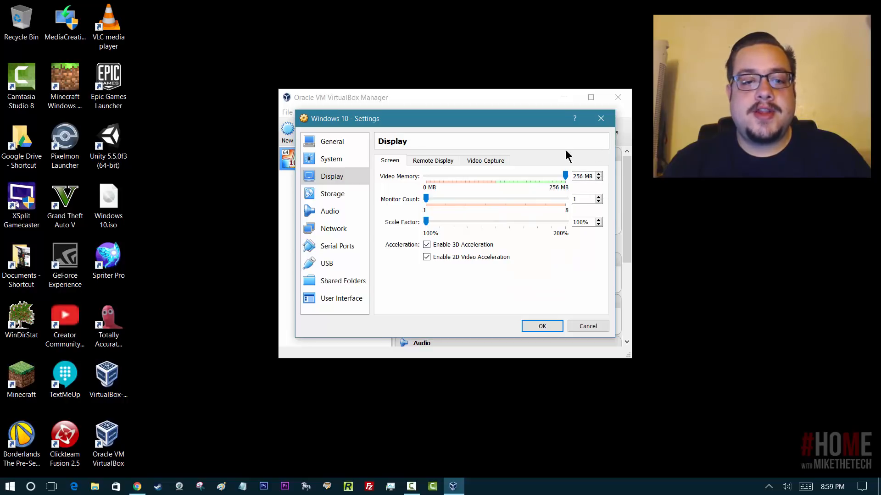
Review the display's remote server and video capture settings, and return to the screen settings.
click(451, 162)
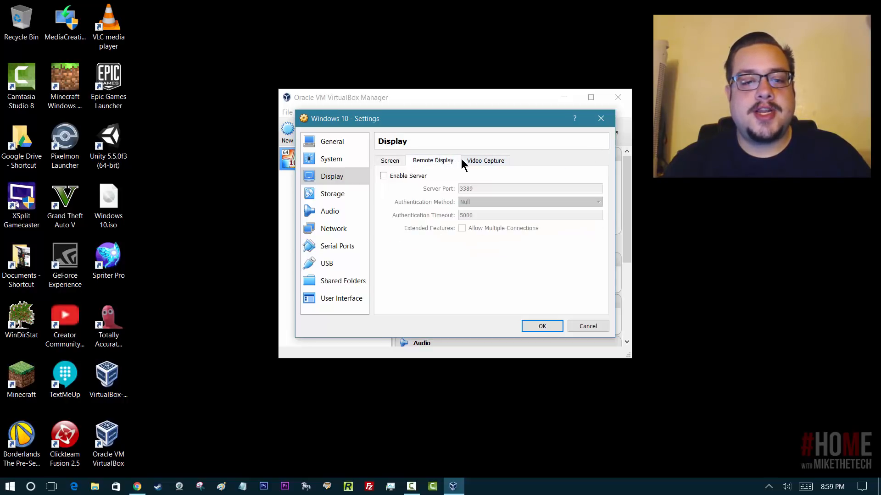
click(469, 160)
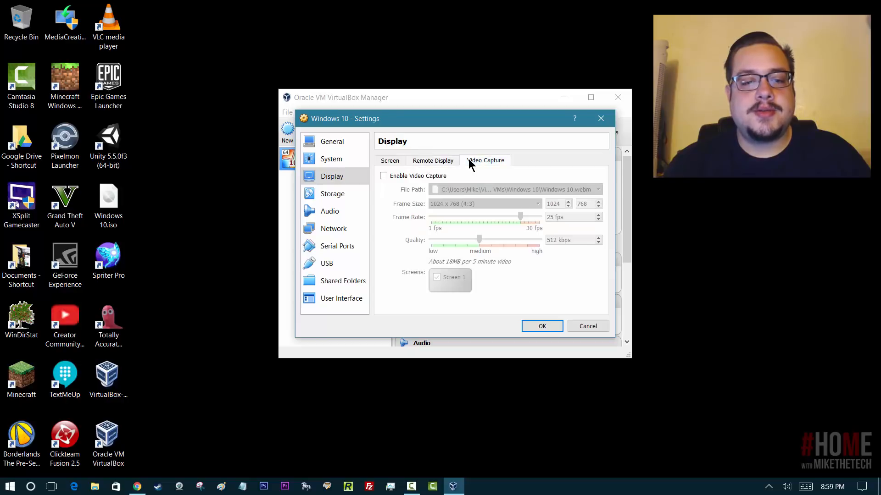
click(444, 159)
click(395, 160)
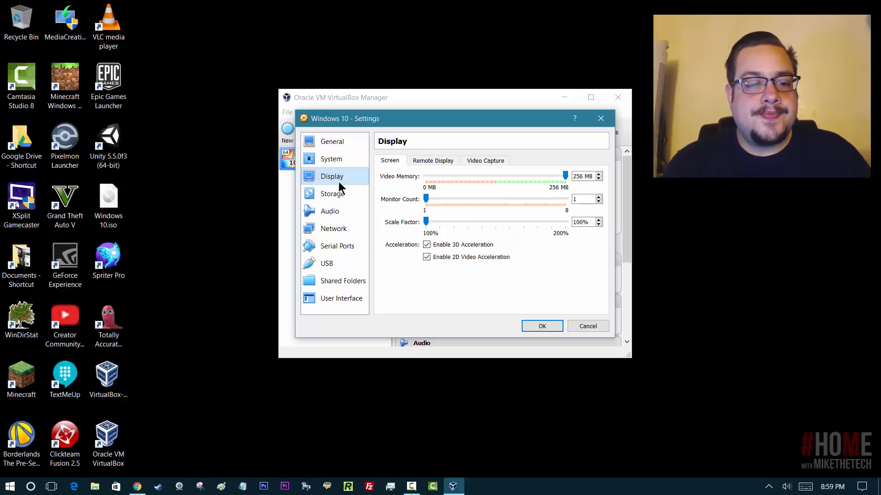
Review the hard disk and empty optical drive in the machine's storage settings, and locate Windows 10.iso on the desktop.
click(326, 196)
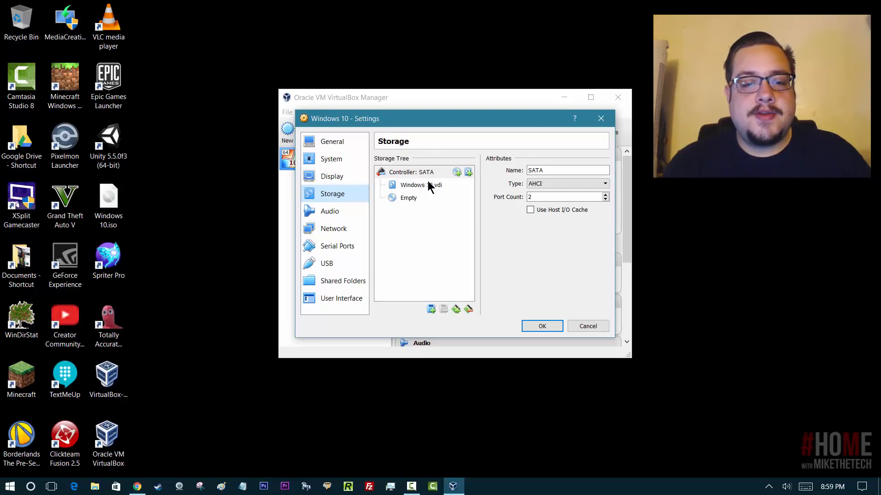
click(412, 185)
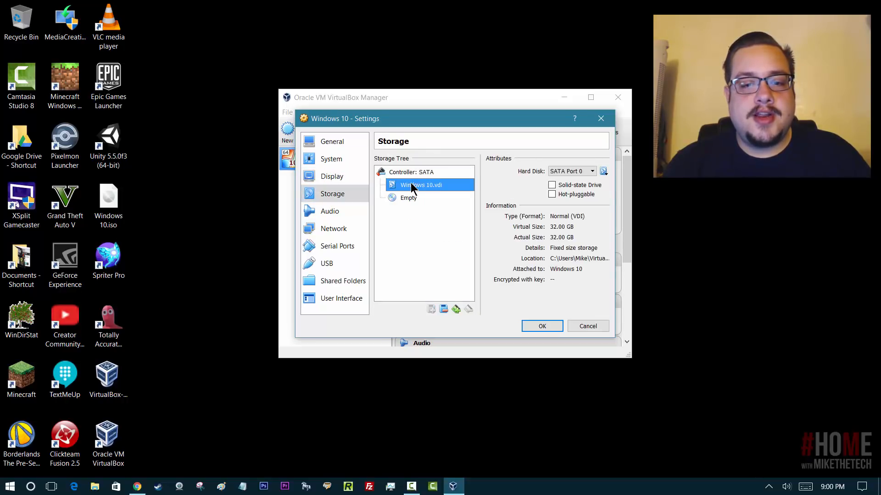
click(412, 198)
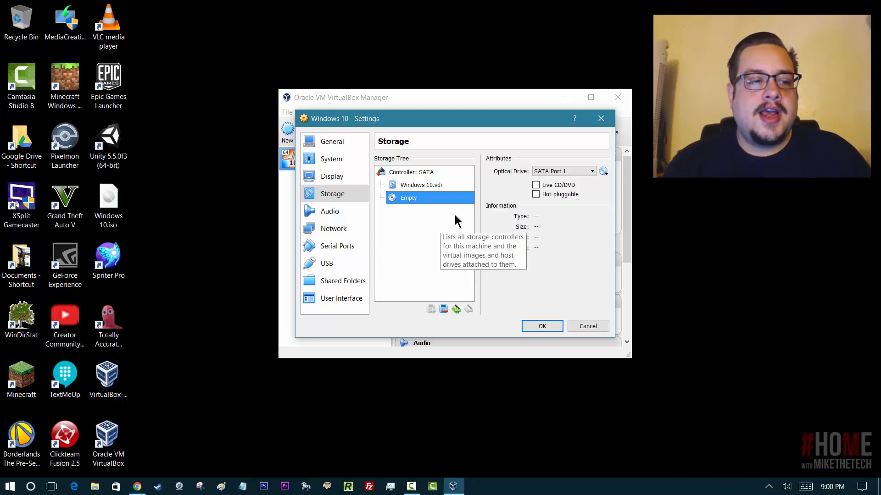
click(104, 207)
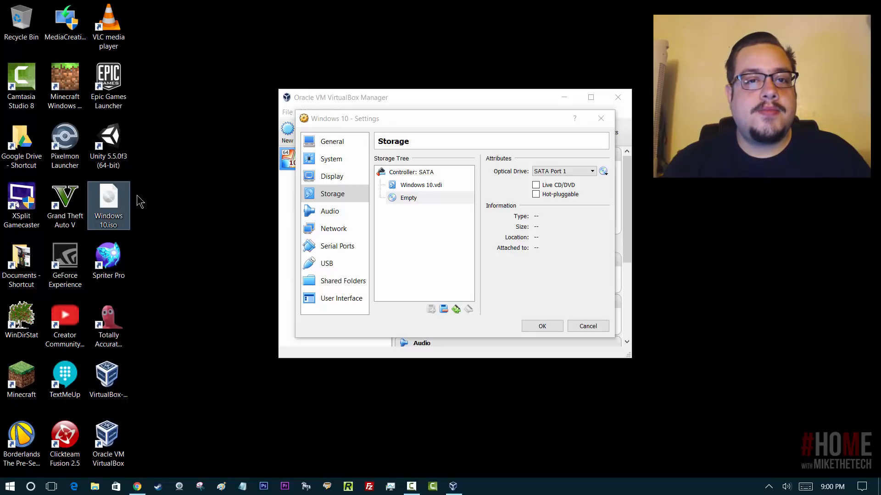
click(62, 23)
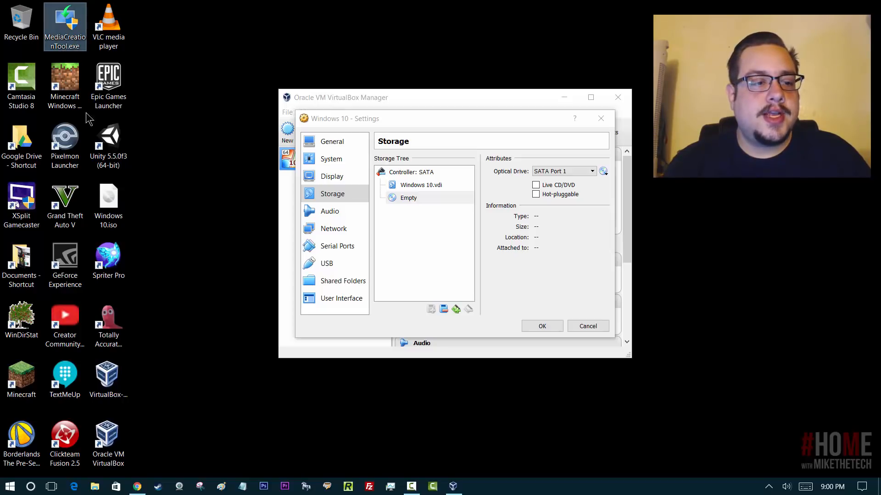
click(108, 197)
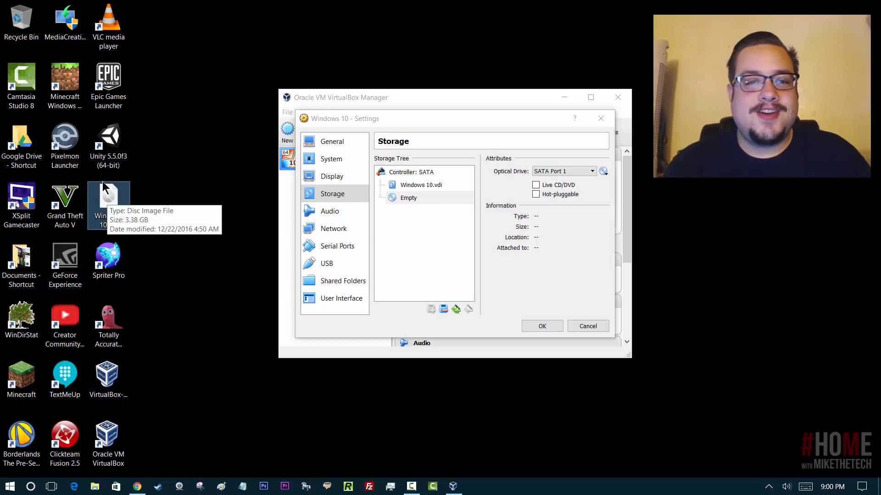
Load the Windows 10.iso file from the Desktop folder into the machine's empty optical drive.
click(411, 198)
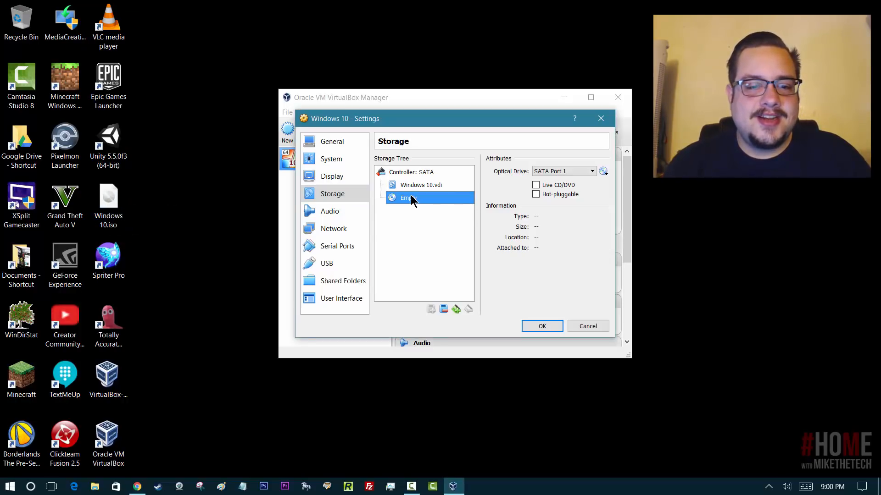
click(601, 175)
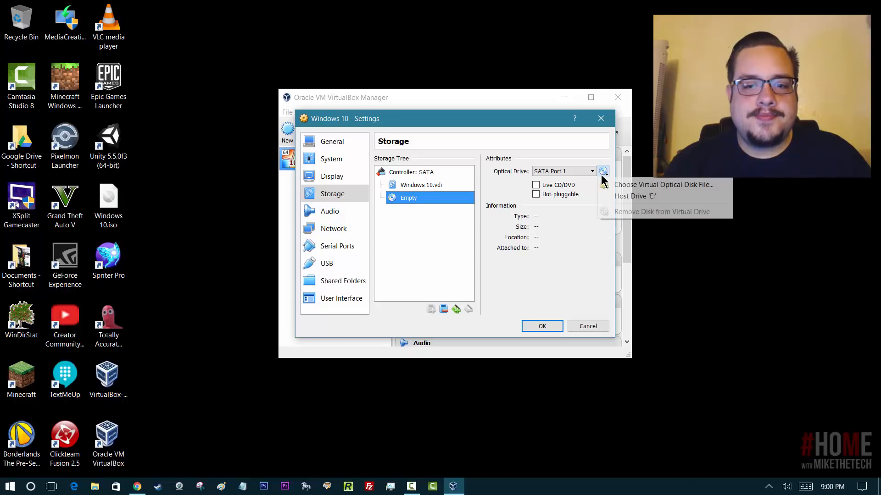
click(643, 186)
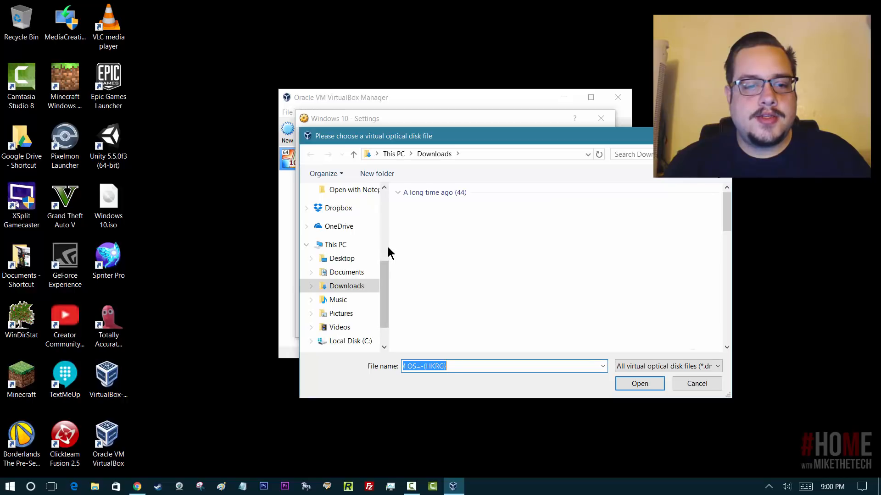
scroll(387, 246, up, 4)
click(350, 221)
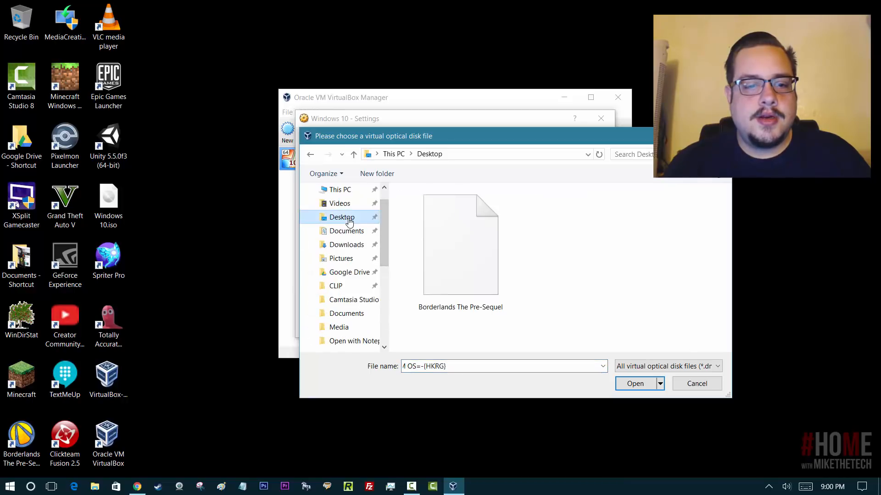
scroll(548, 234, down, 5)
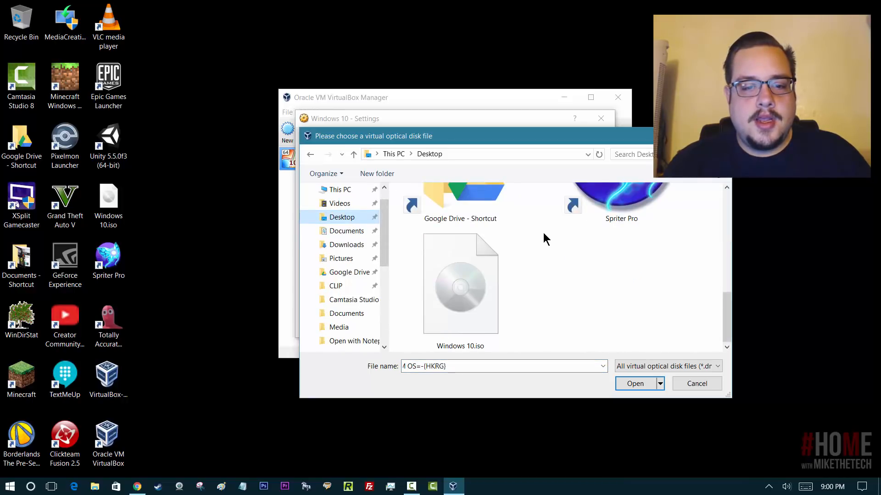
click(461, 284)
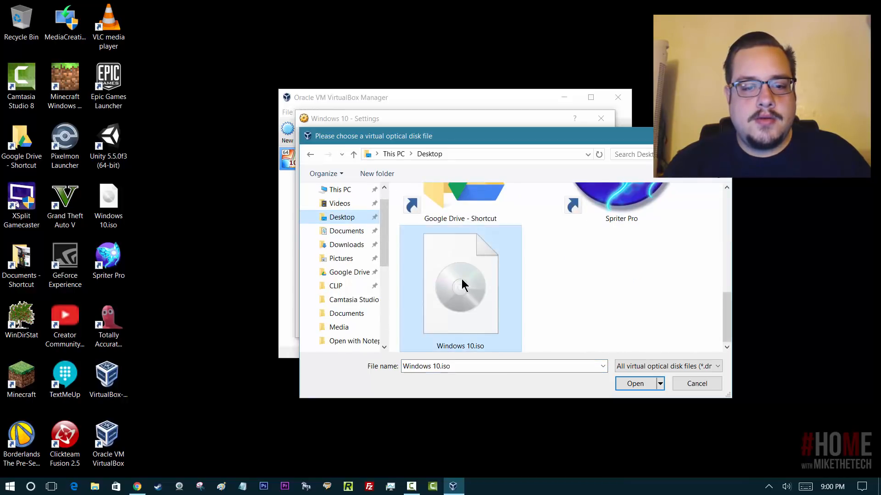
click(634, 383)
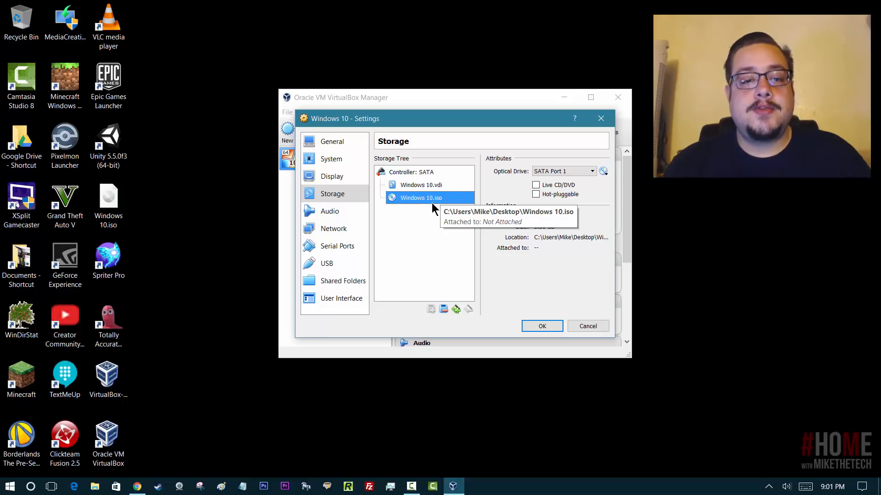
Review the machine's audio, network adapter and serial port settings.
click(350, 211)
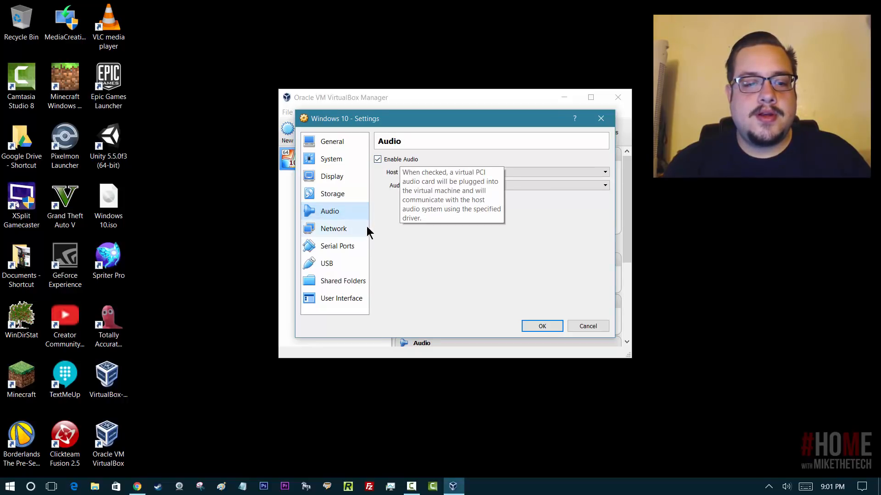
click(353, 230)
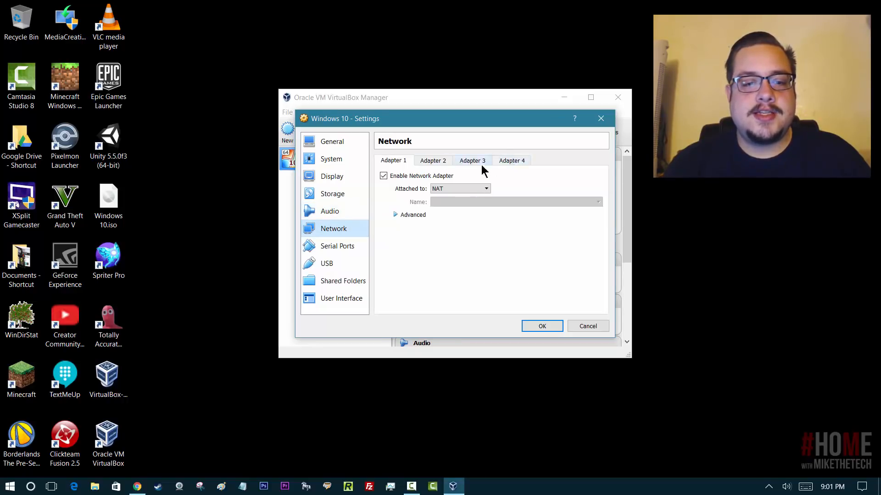
click(344, 250)
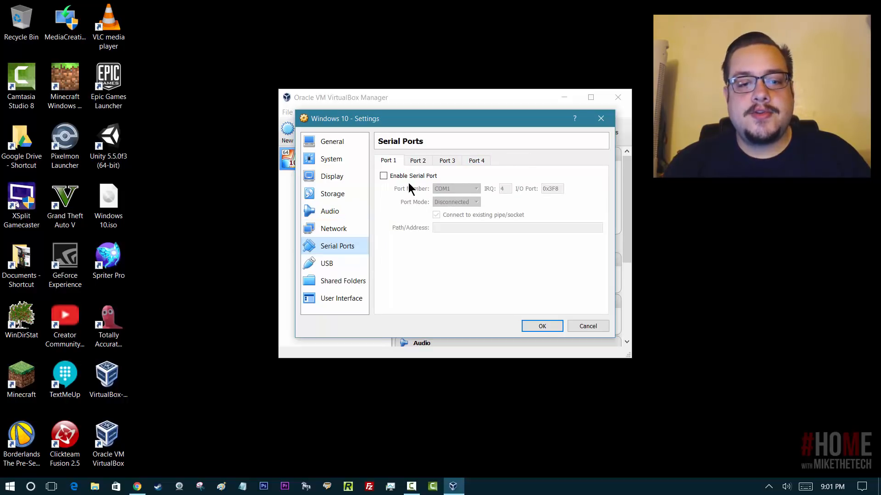
Try the USB 2.0 (EHCI) controller for the machine and return to the USB 1.1 (OHCI) controller.
click(337, 263)
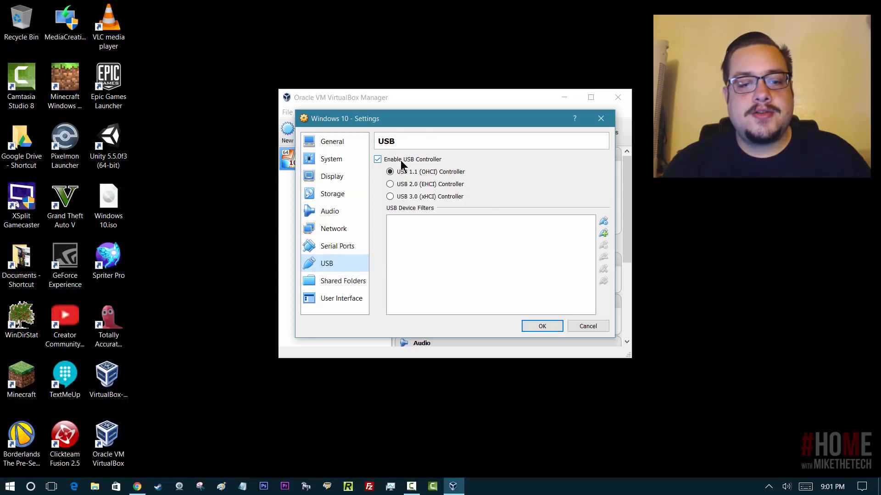
click(436, 196)
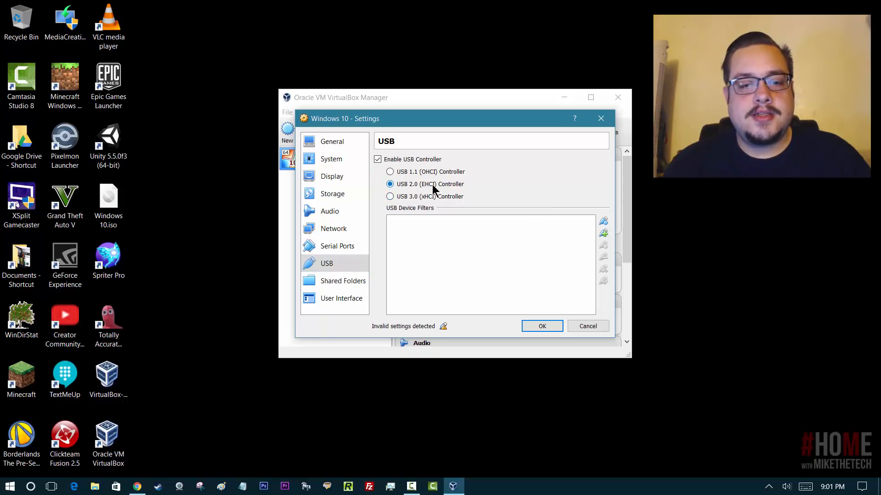
click(424, 173)
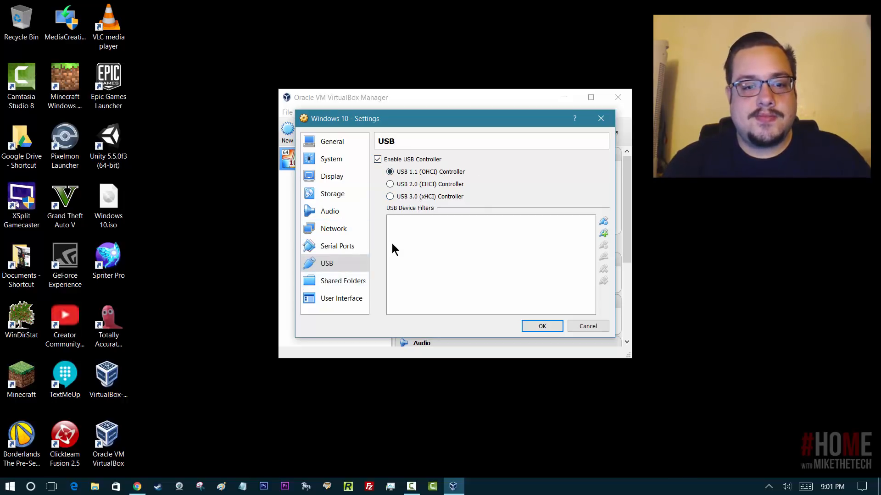
Review the shared folders and user interface settings, and save the machine's settings.
click(341, 283)
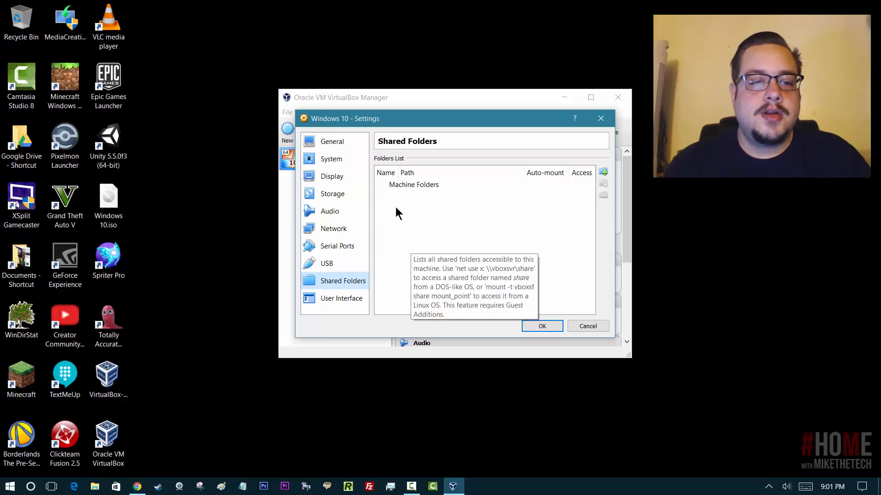
click(349, 296)
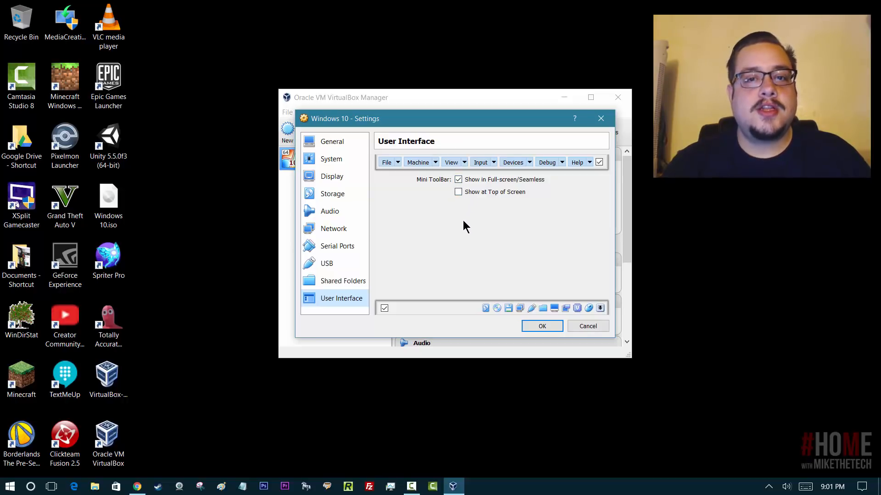
click(541, 326)
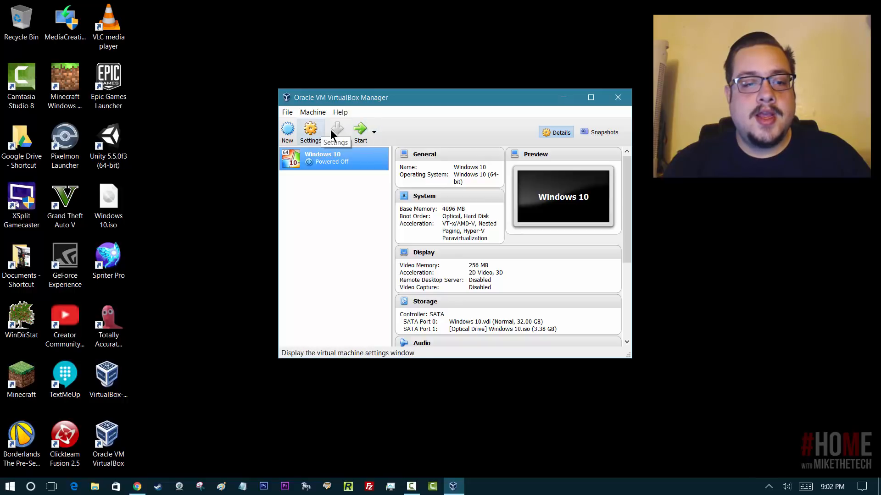
Start the Windows 10 virtual machine and reposition its window on the desktop.
click(360, 133)
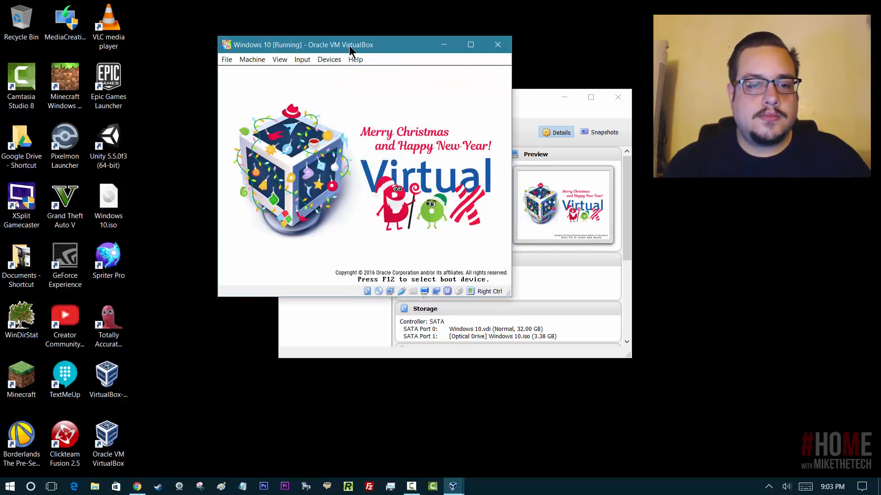
drag(349, 50, 388, 47)
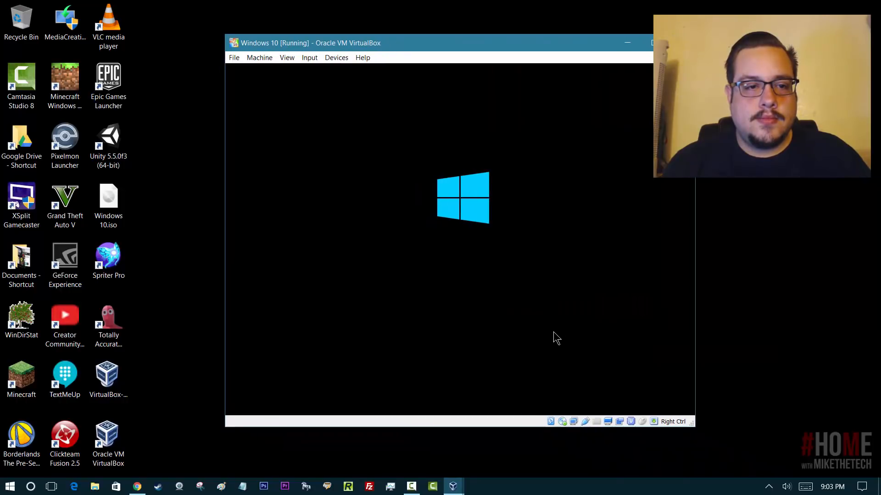